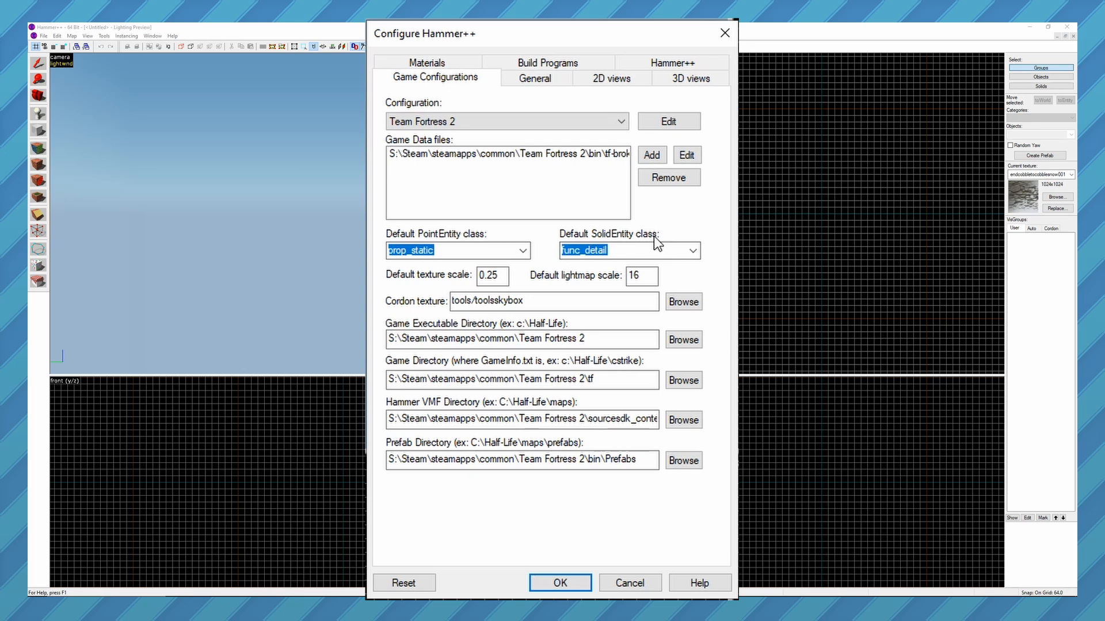
Step: Enable independent window configurations in the general options and apply the settings
click(470, 251)
click(567, 300)
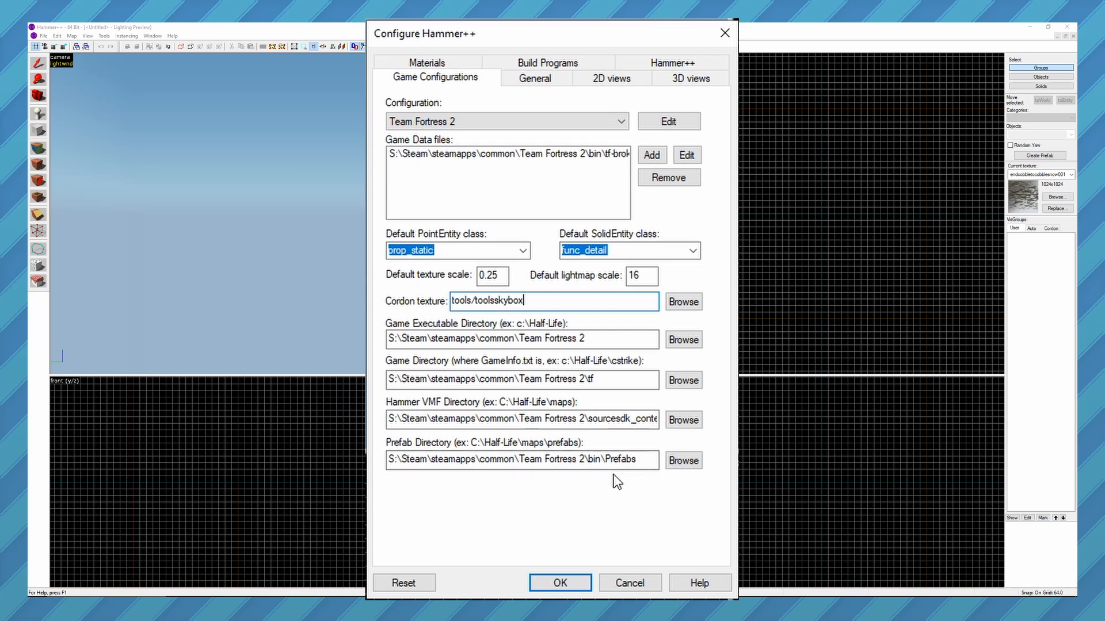
click(552, 79)
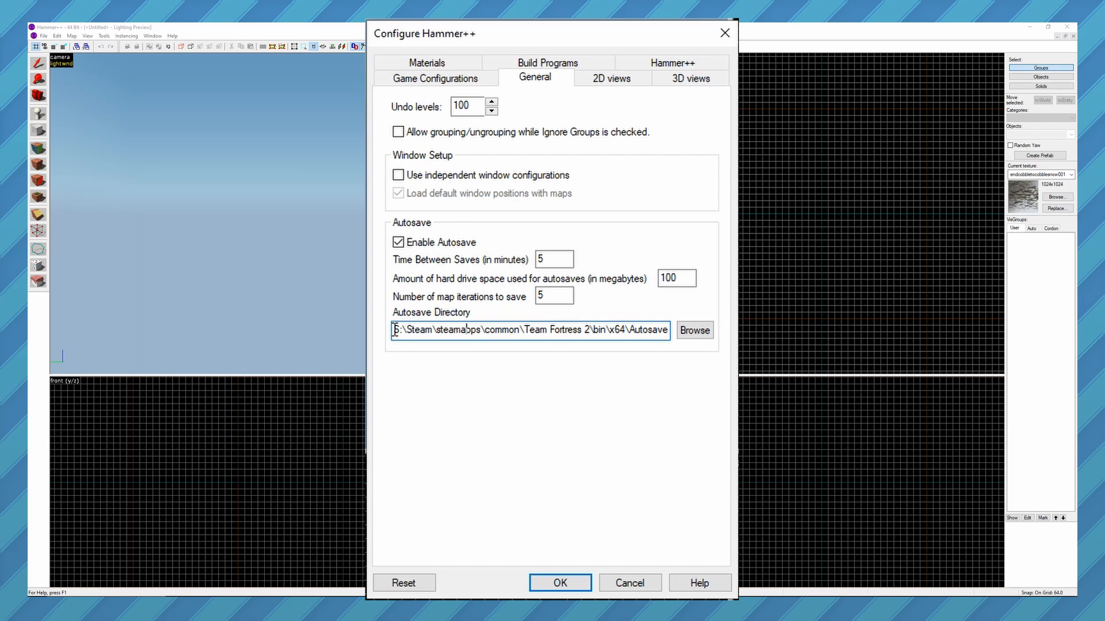
drag(395, 331, 729, 330)
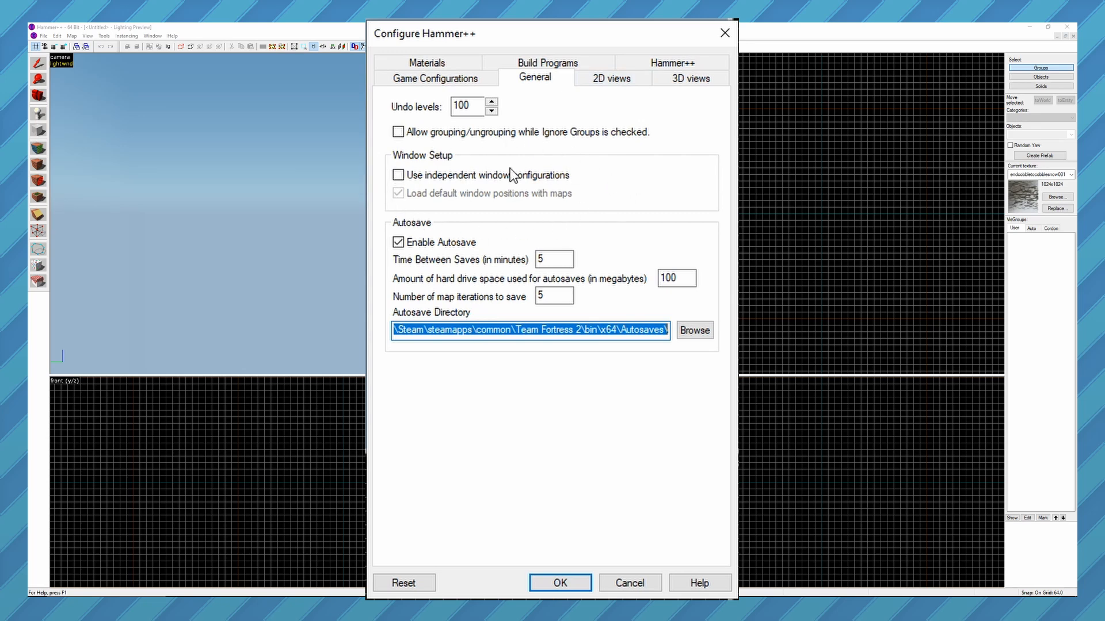
click(397, 174)
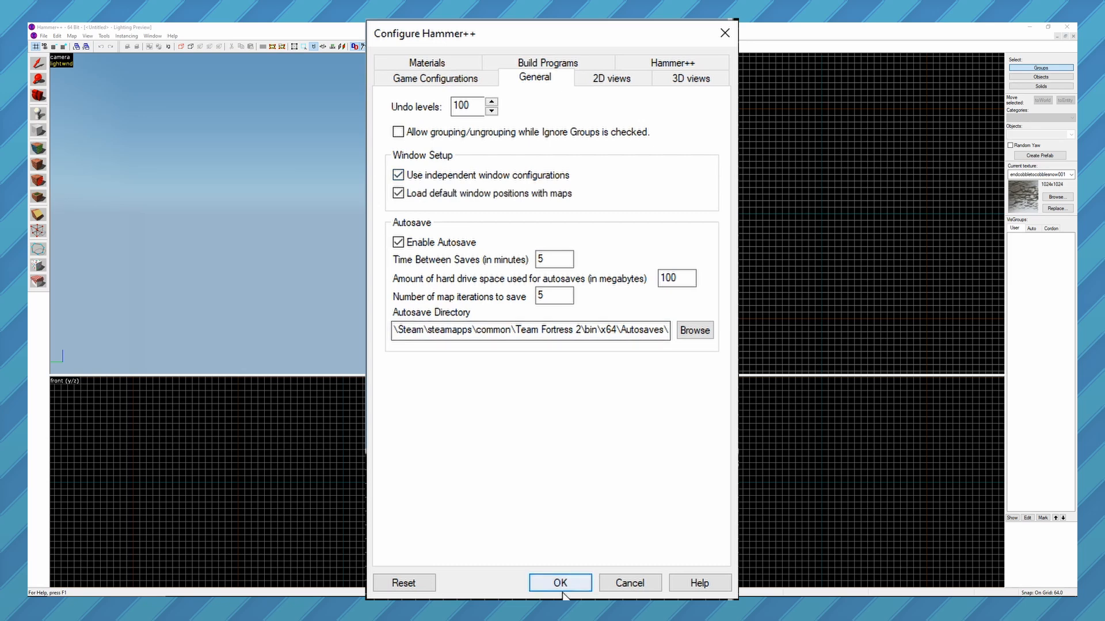
click(566, 584)
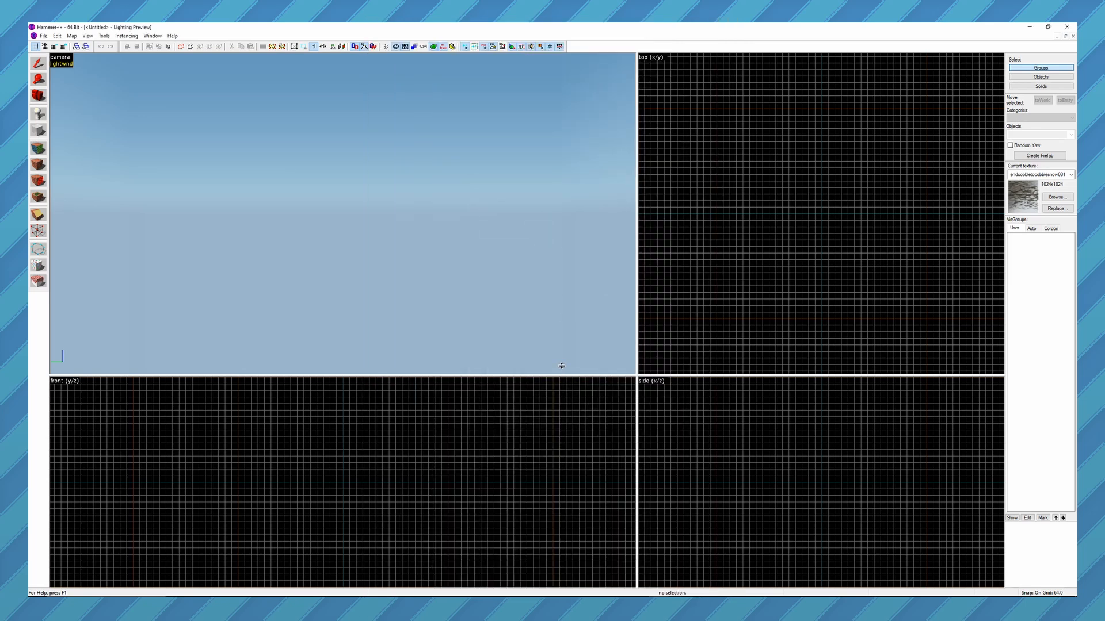
Step: Restore the maximized map window, open a new front view window, and shrink and place it beside the map window
click(1065, 36)
drag(225, 65, 222, 60)
click(143, 35)
click(151, 45)
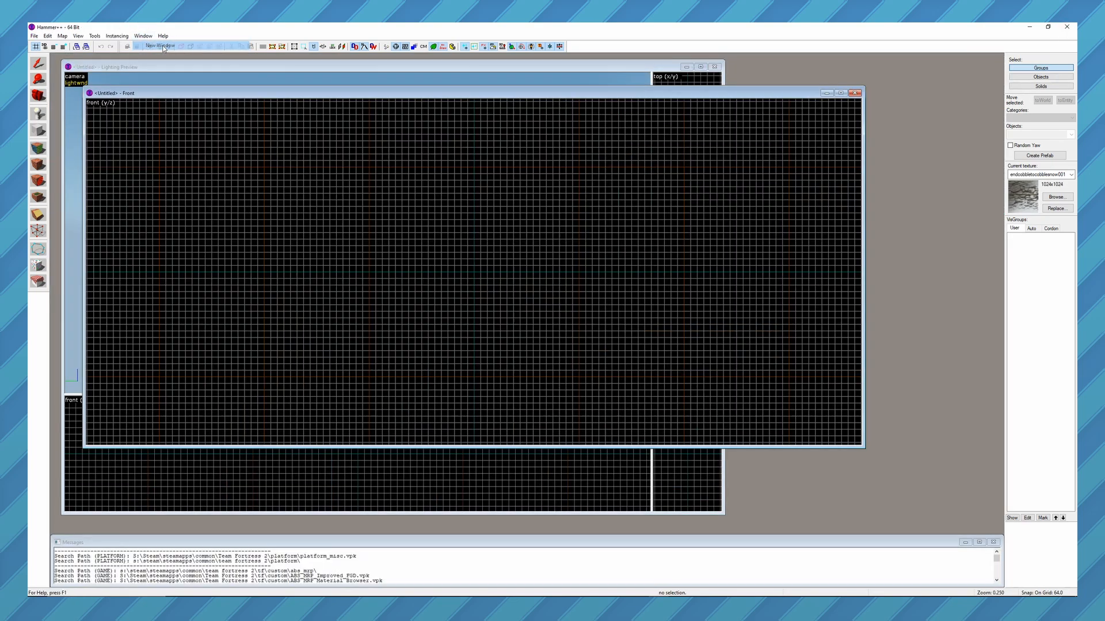
drag(84, 87, 537, 111)
drag(606, 115, 750, 74)
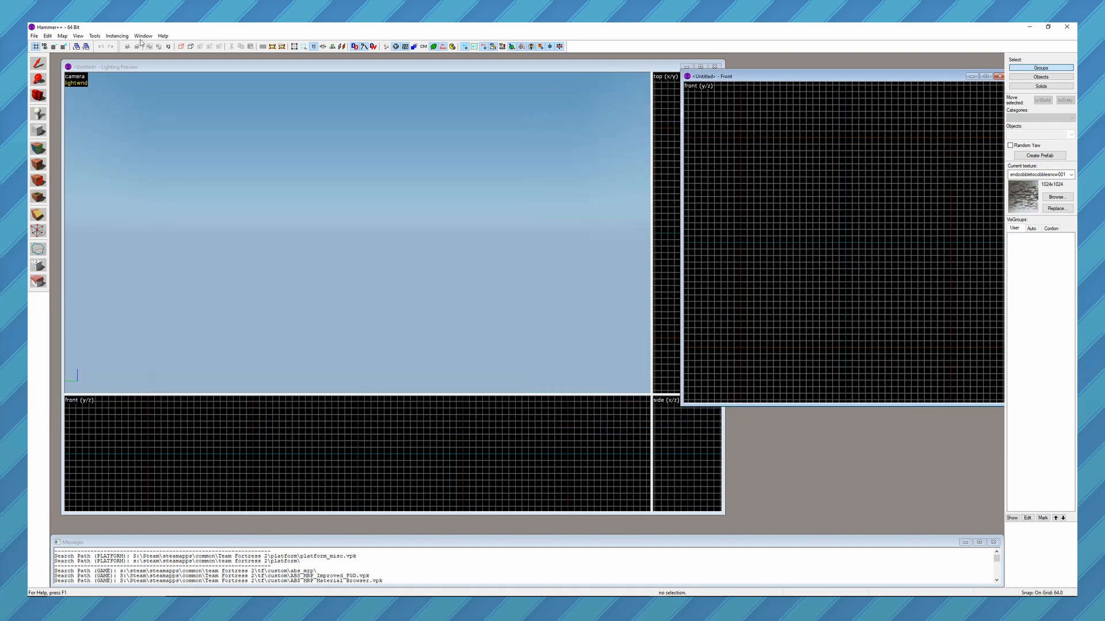
Step: Open another view window, set it to 3D Shaded Textured Polygons, and shrink and move it below the separate front view
click(143, 36)
click(160, 46)
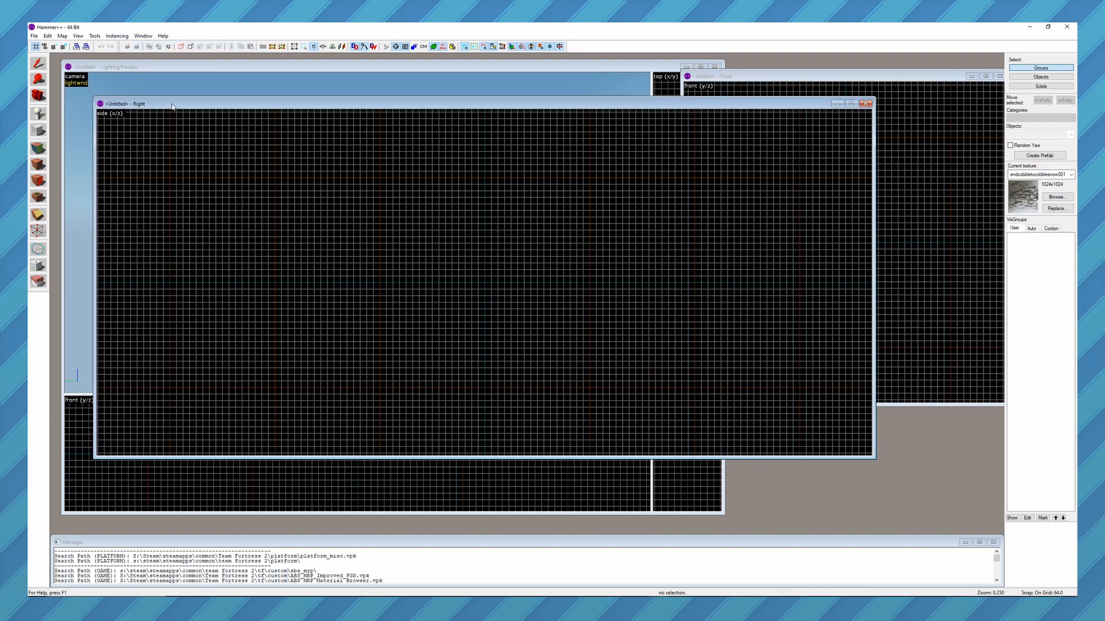
drag(107, 104, 118, 239)
click(118, 249)
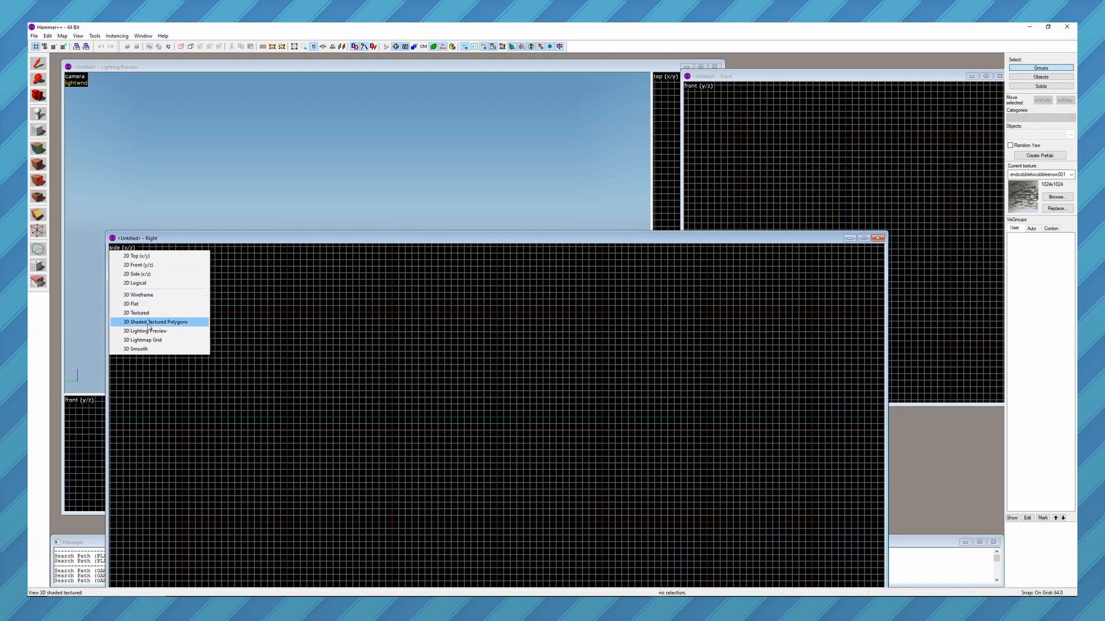
click(155, 320)
mouse_move(108, 230)
mouse_down()
mouse_move(409, 266)
mouse_move(429, 285)
mouse_up()
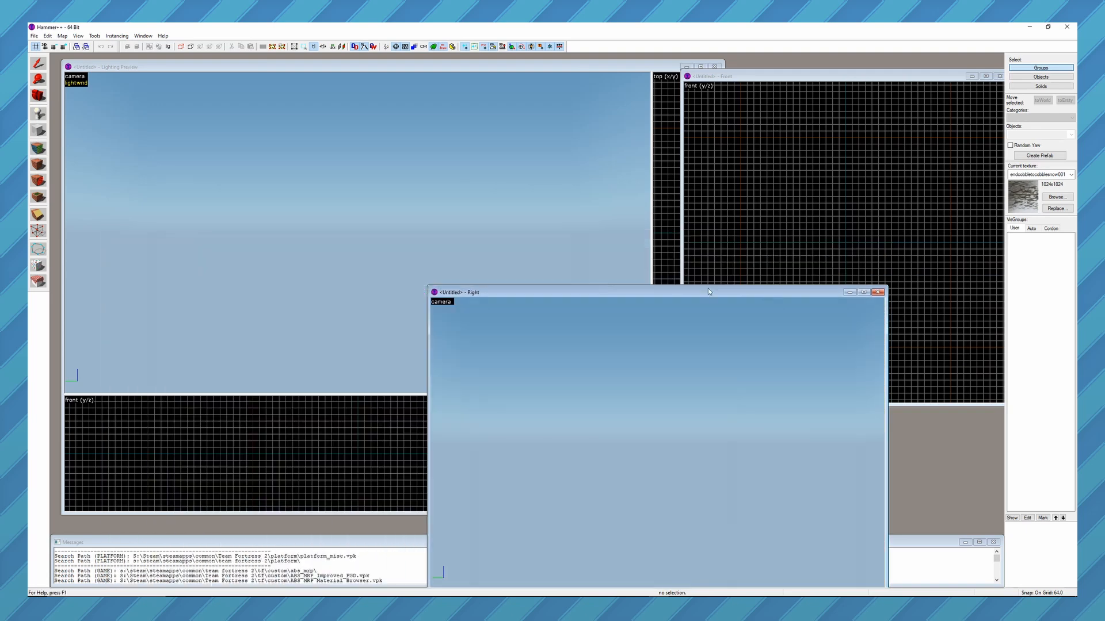
mouse_move(709, 289)
mouse_down()
mouse_move(828, 270)
mouse_move(812, 280)
mouse_up()
Step: Bring the Front, Lighting Preview and Textured Shaded windows to the foreground in turn to examine how they overlap
click(735, 90)
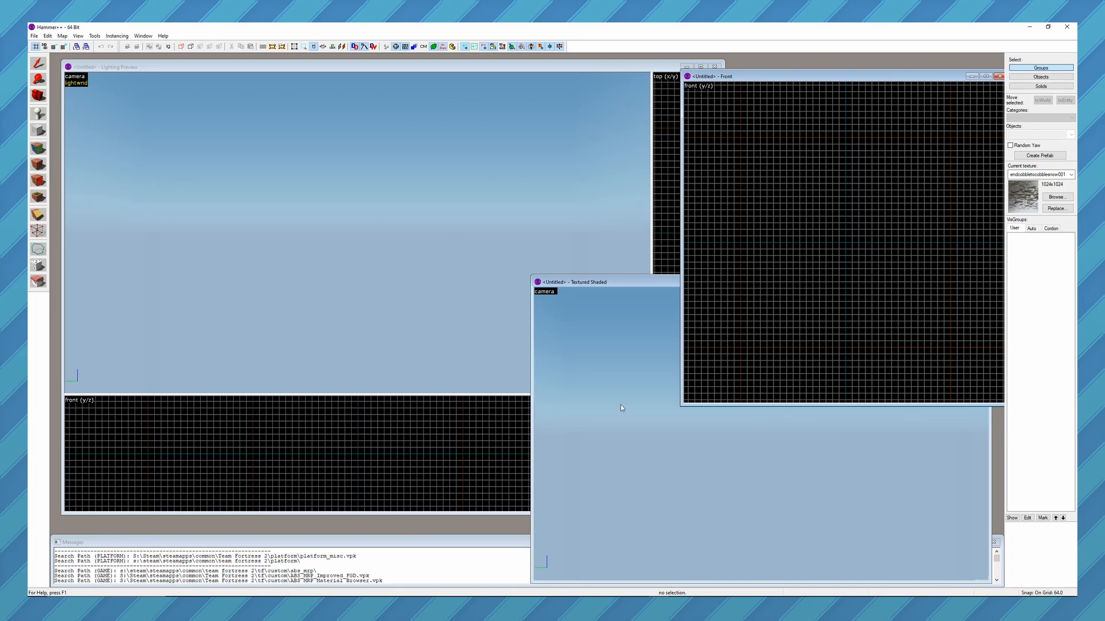
click(79, 49)
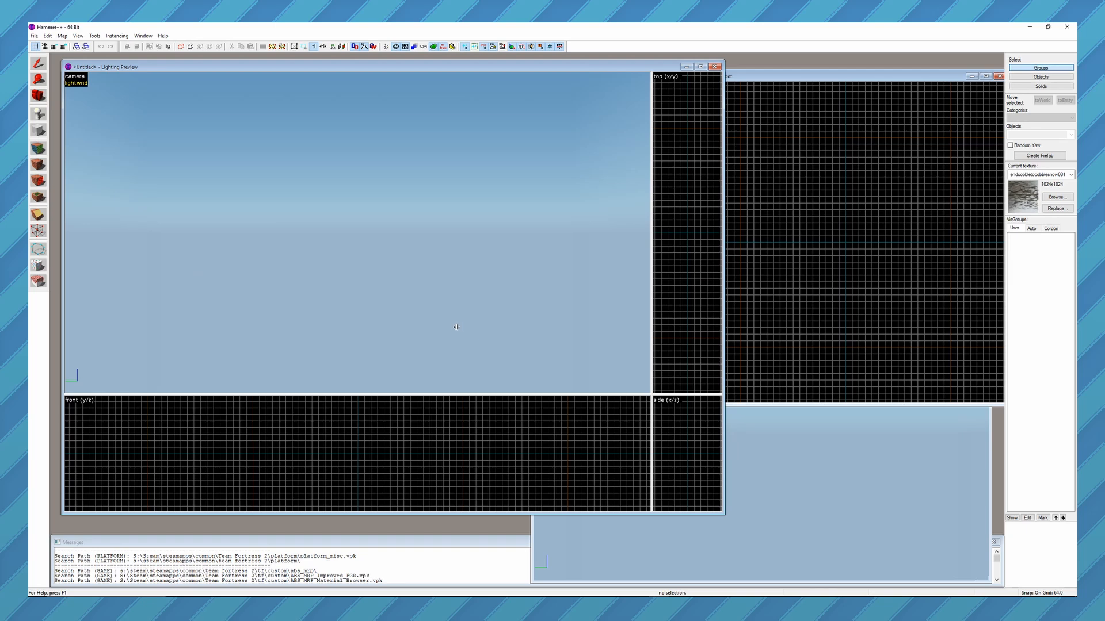
click(786, 85)
click(900, 429)
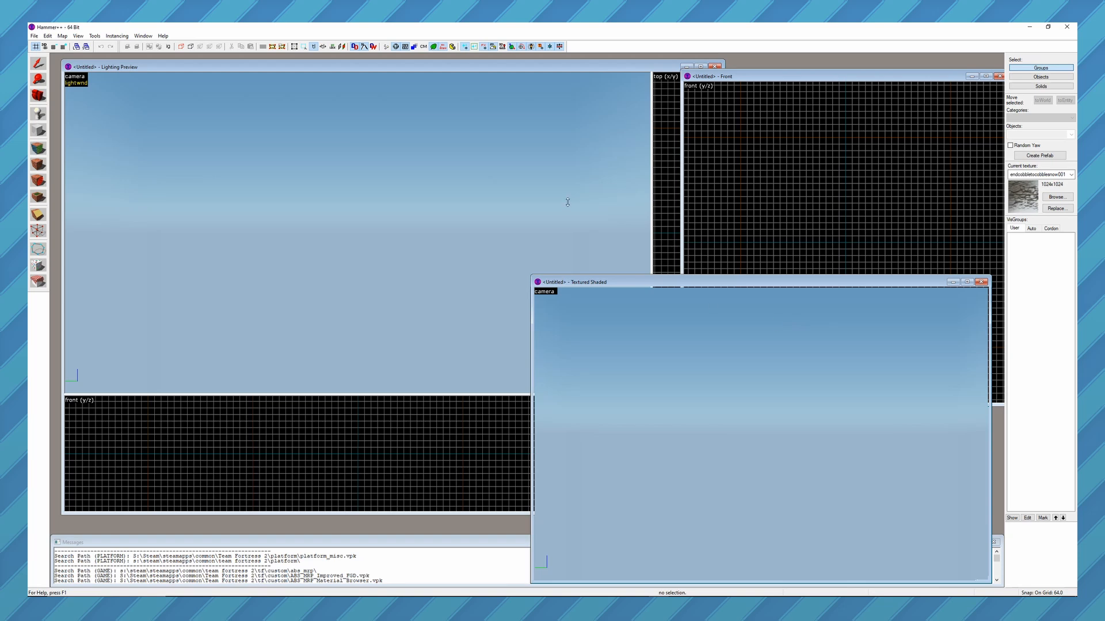
click(622, 66)
drag(941, 80, 913, 82)
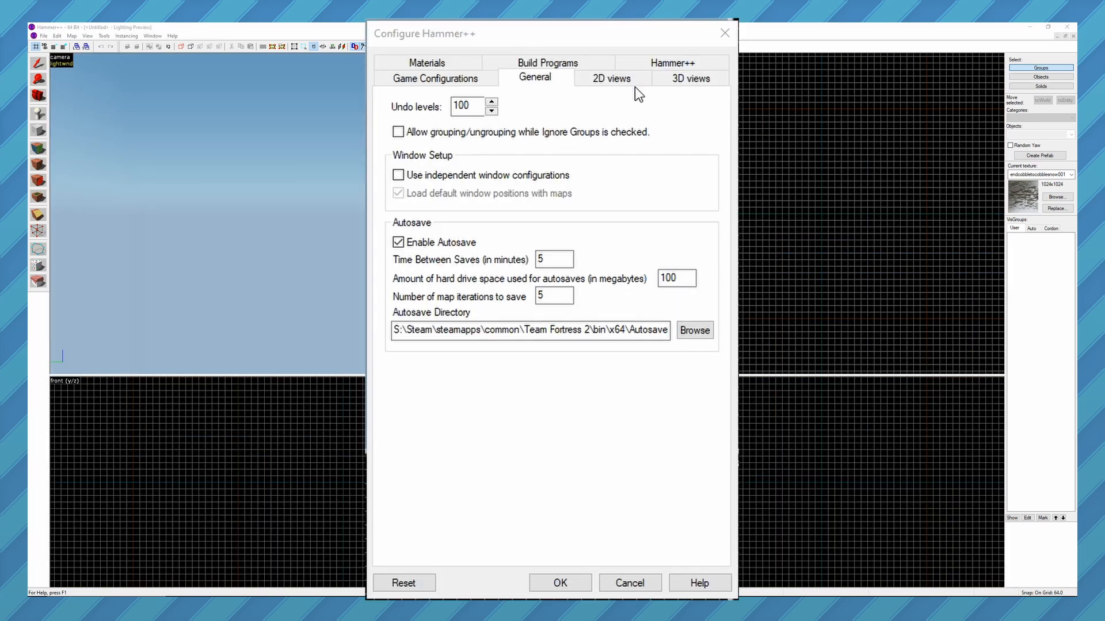
Step: Enable reorienting primitives on creation in the active 2D view and apply the options
click(627, 84)
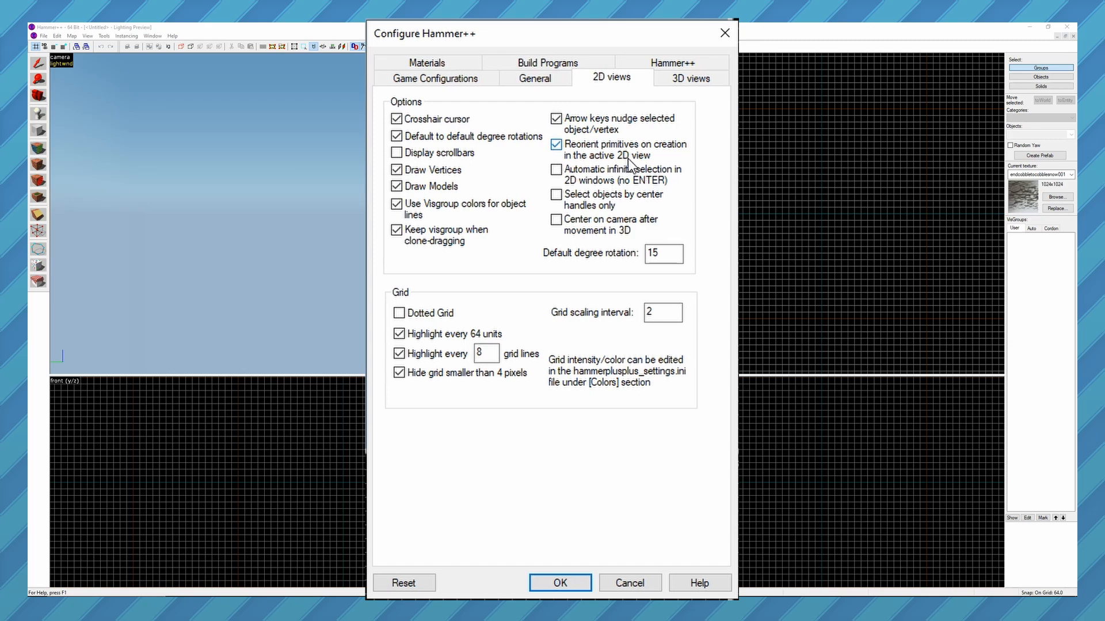
click(561, 583)
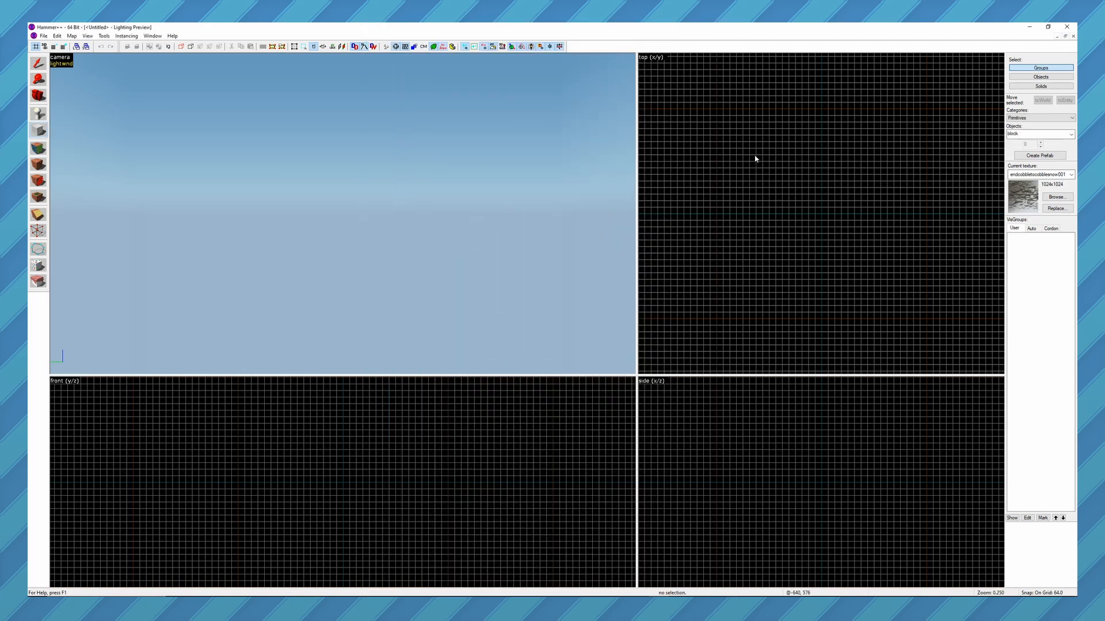
Step: Create a cylinder from a 576 × 320 outline in the top view with a height of 448, using the default face count
drag(756, 158, 818, 190)
drag(784, 486, 784, 524)
right_click(786, 173)
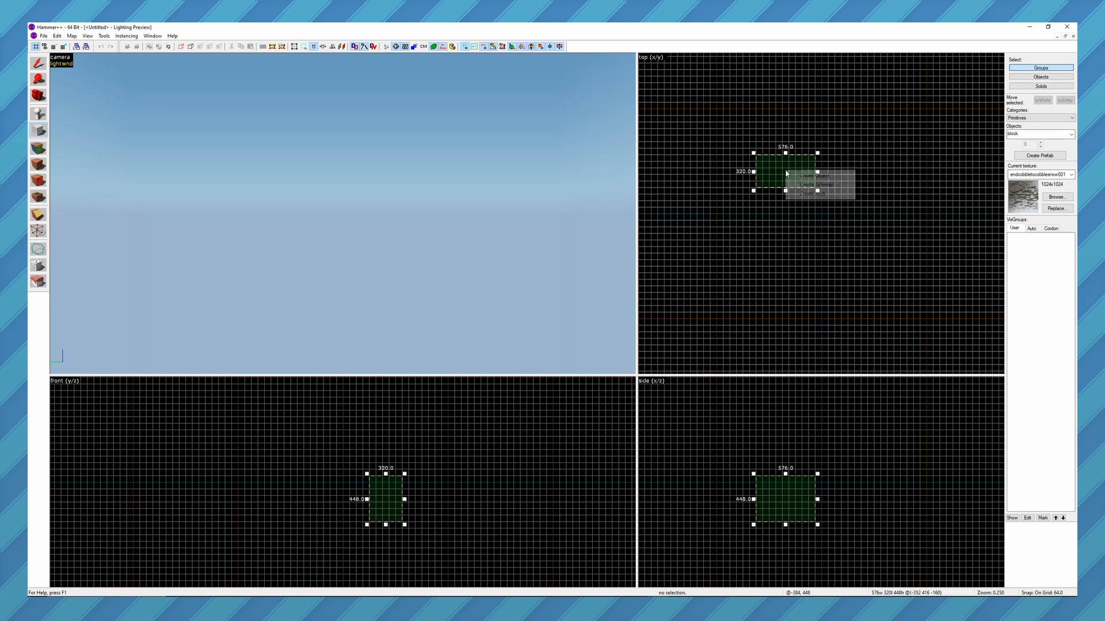
click(816, 185)
click(558, 329)
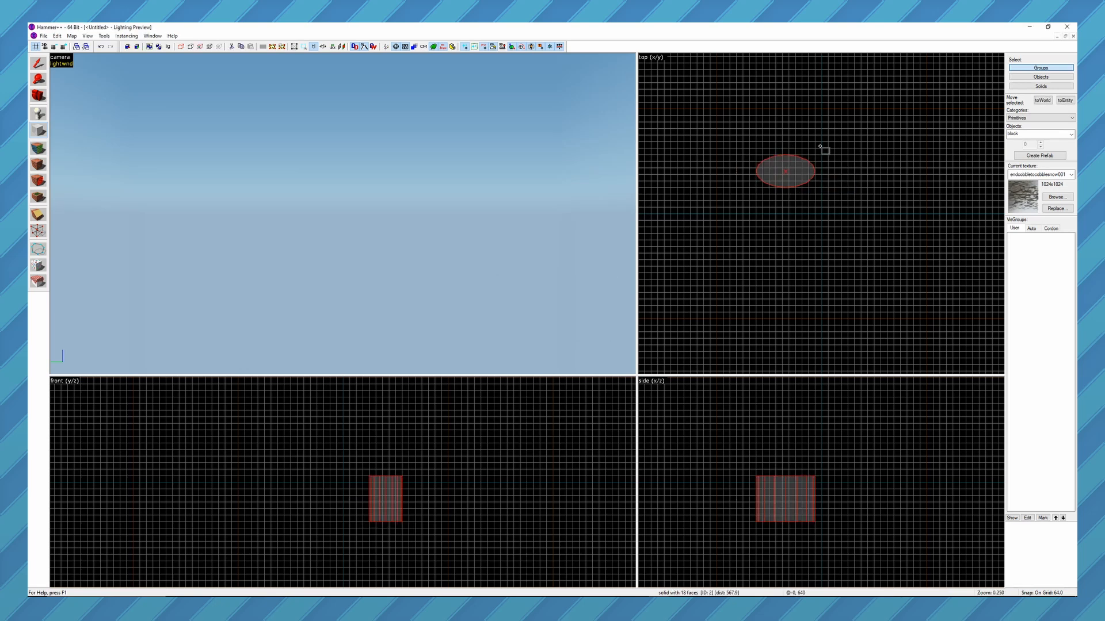
key(z)
key(s)
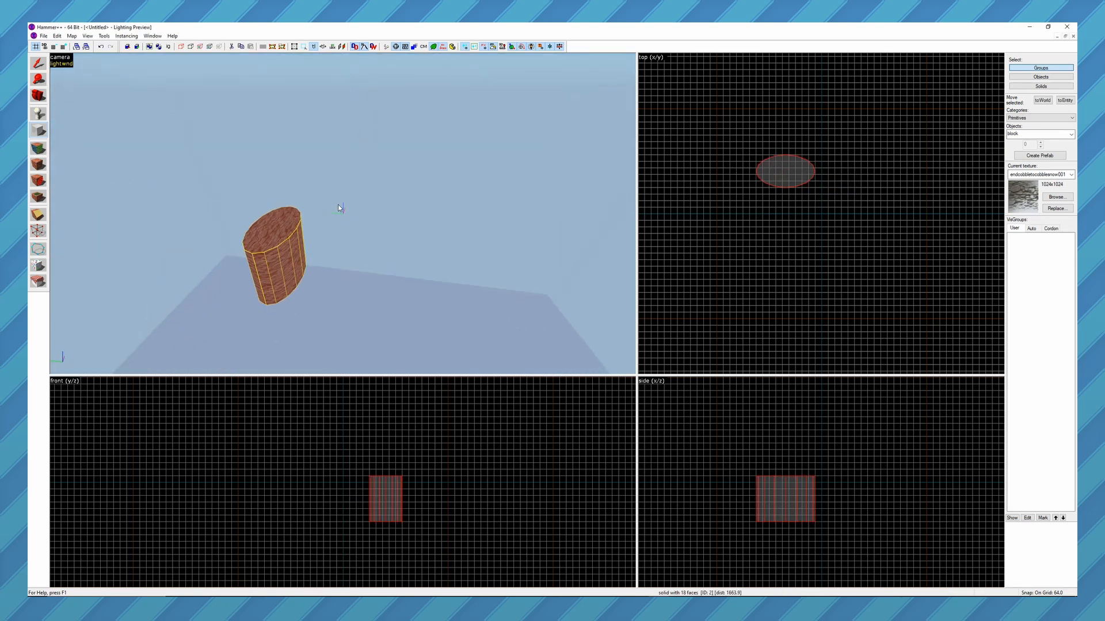
key(z)
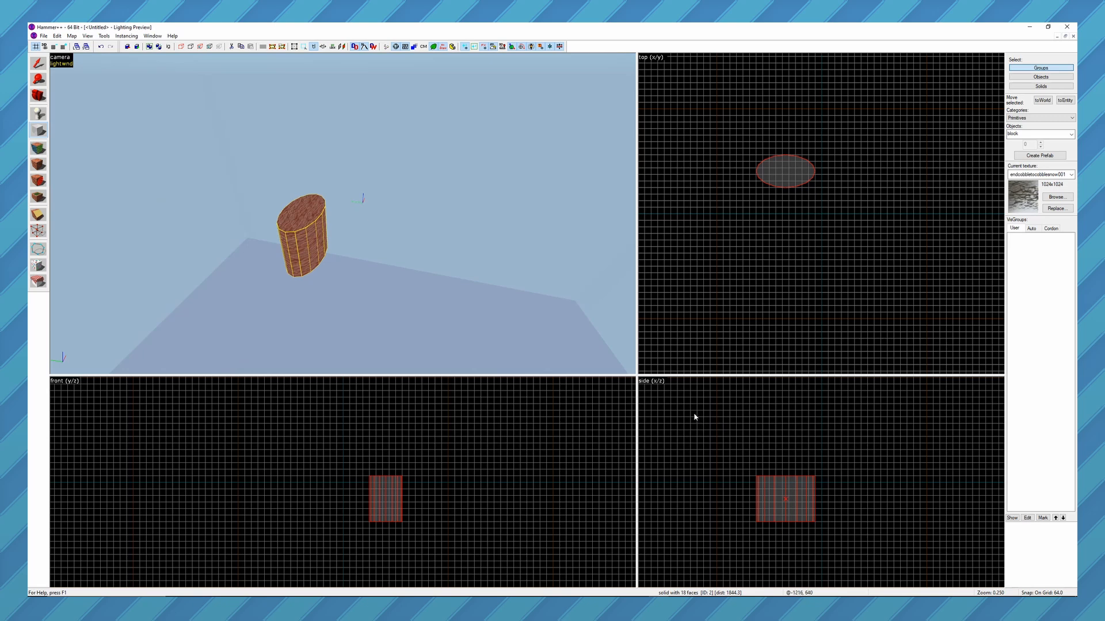
Step: Create a second cylinder from a square outline drawn in the side view, above and left of the first cylinder
drag(690, 403, 745, 462)
right_click(725, 435)
click(746, 451)
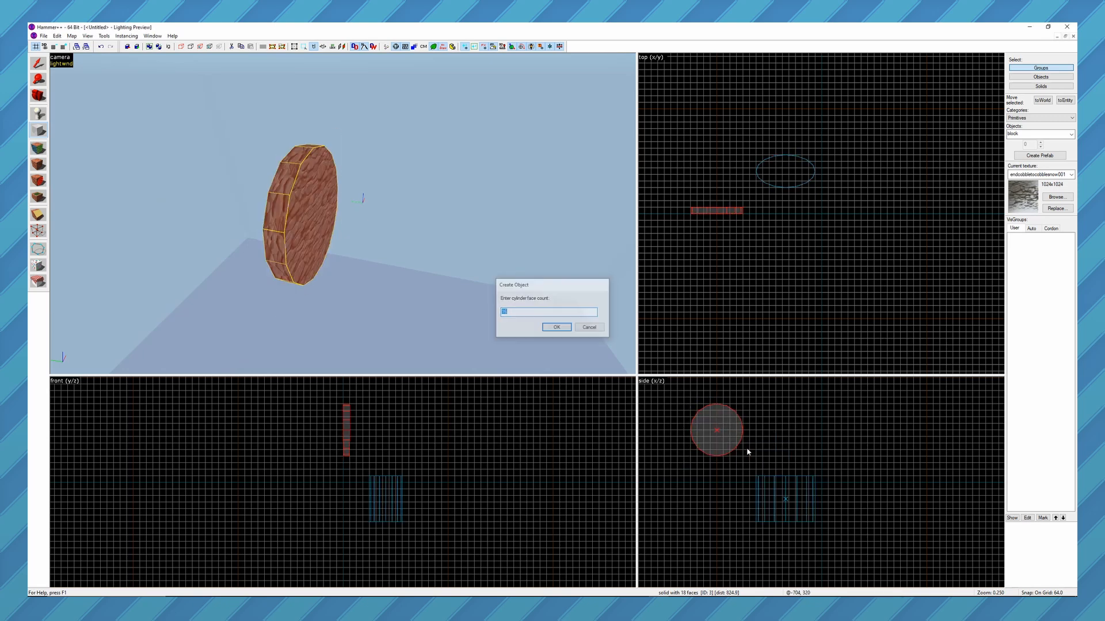
key(Return)
key(z)
key(w)
key(s)
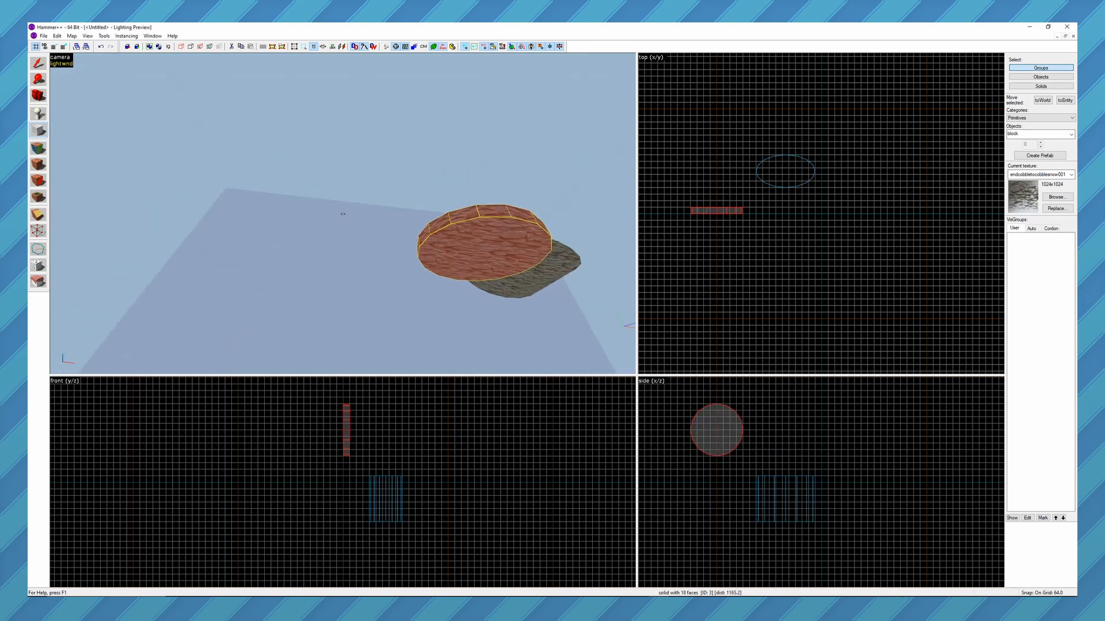
key(w)
key(z)
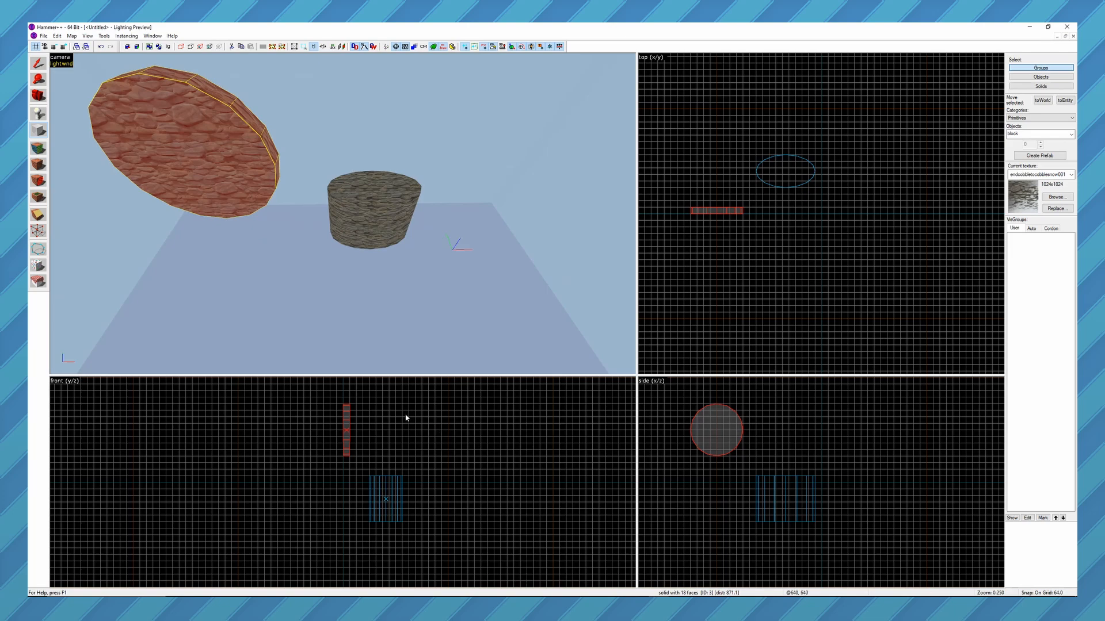
Step: Create a third cylinder from a wide outline drawn in the front view, above and right of the first cylinder
drag(405, 418, 493, 468)
right_click(437, 433)
click(461, 449)
key(Return)
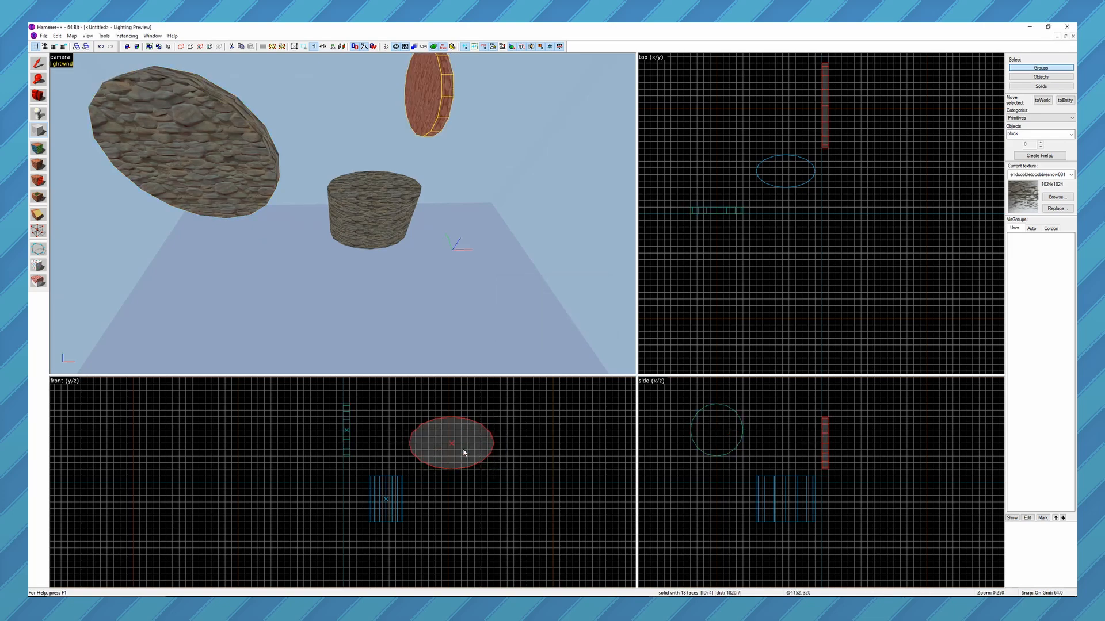
Step: Disable reorienting primitives on creation in the active 2D view and apply the options
click(104, 35)
click(133, 288)
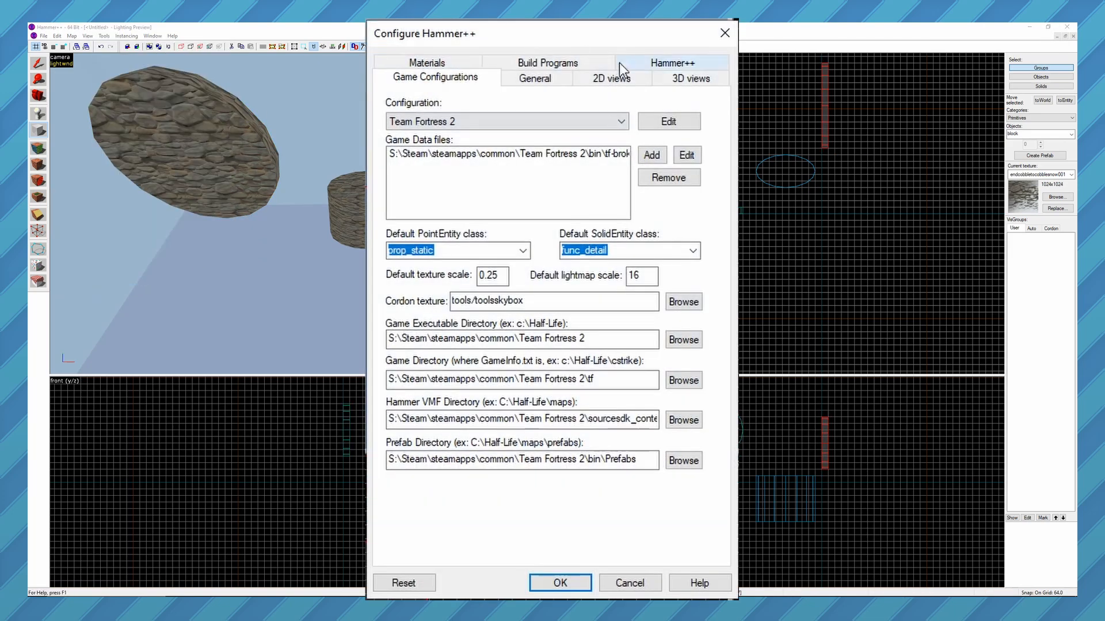
click(612, 77)
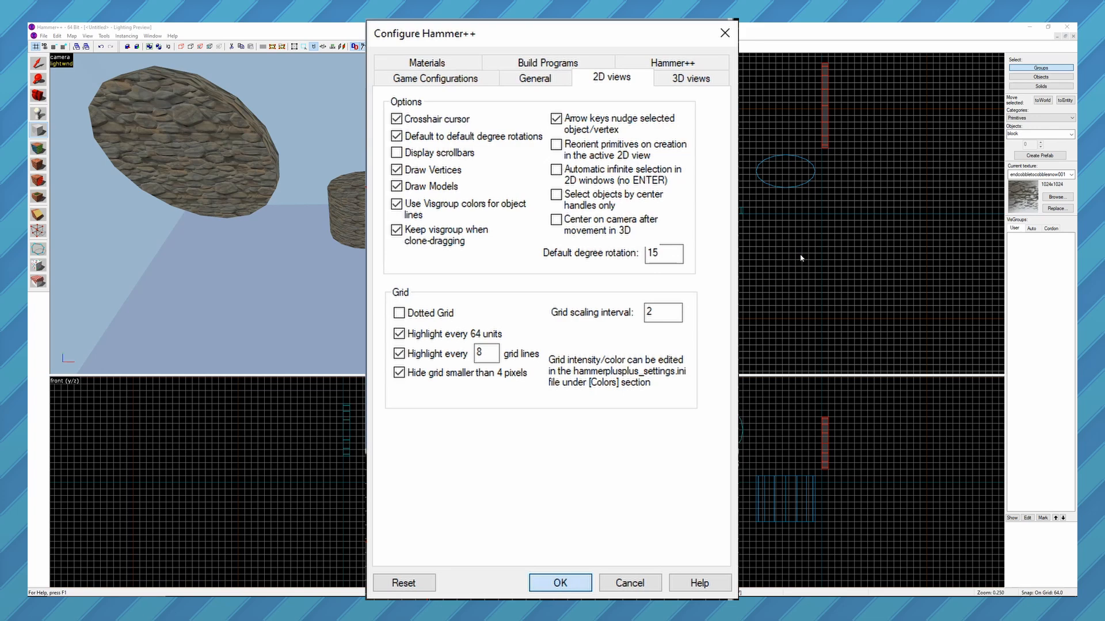
click(561, 583)
Step: Create a cylinder from an outline drawn in the top view, below and right of the existing cylinders
drag(837, 243, 874, 282)
right_click(861, 263)
click(875, 278)
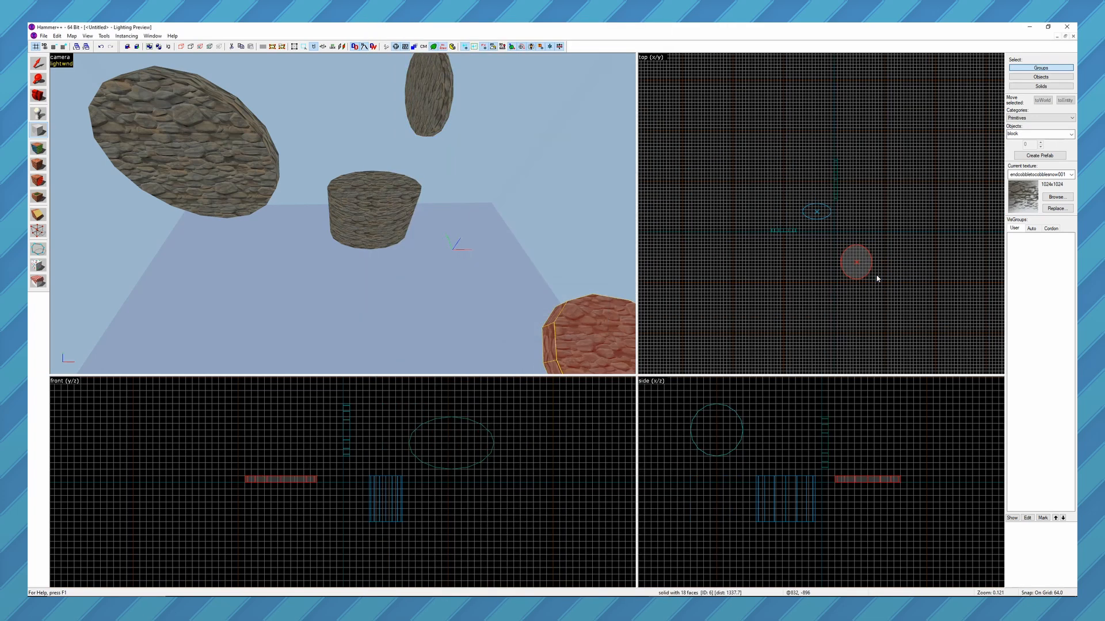
key(z)
key(z)
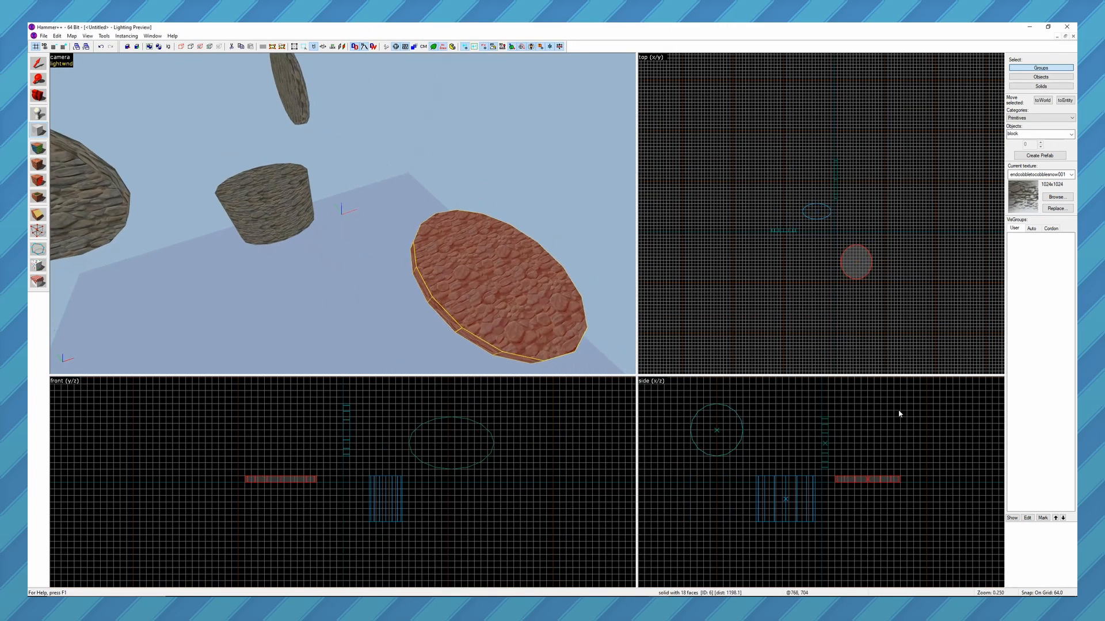
Step: Create a cylinder from a 448 × 384 outline drawn in the side view above the flat cylinder, with a depth of 832
drag(845, 401, 896, 447)
right_click(876, 426)
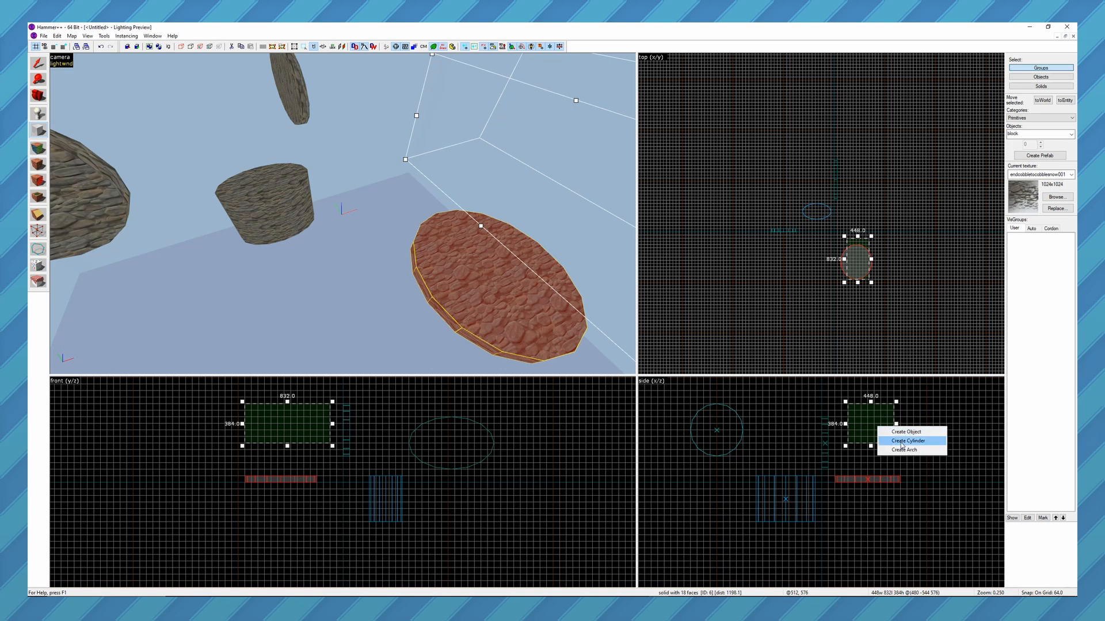
click(902, 443)
key(Return)
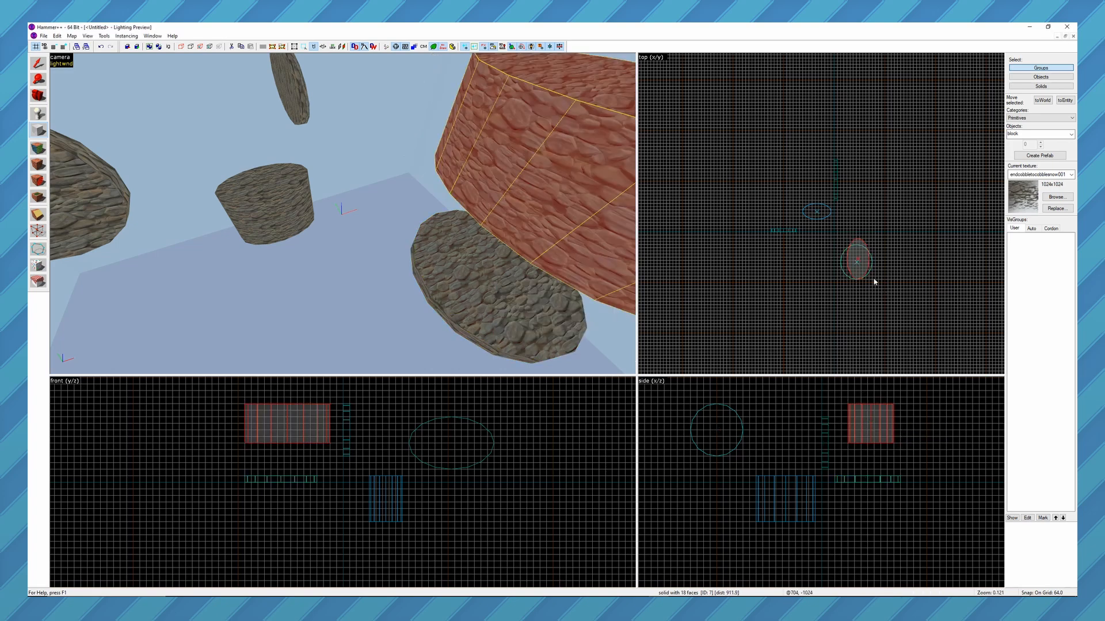
key(z)
key(s)
key(z)
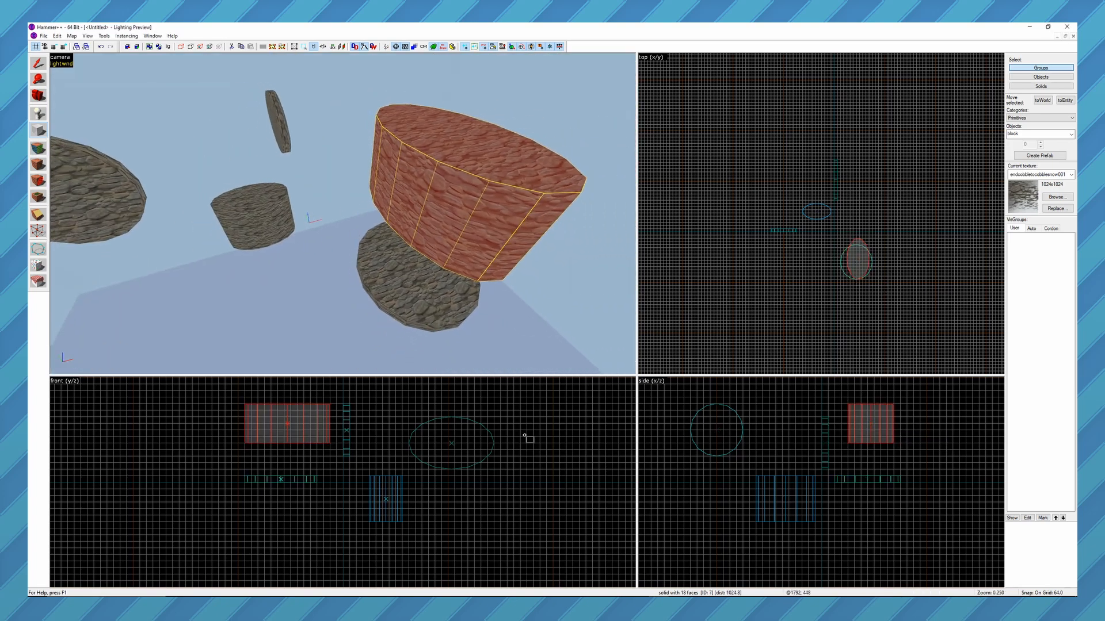
Step: Create a cylinder from a 704 × 704 outline drawn in the front view beyond the other cylinders, with a depth of 832
drag(524, 415, 601, 492)
key(Return)
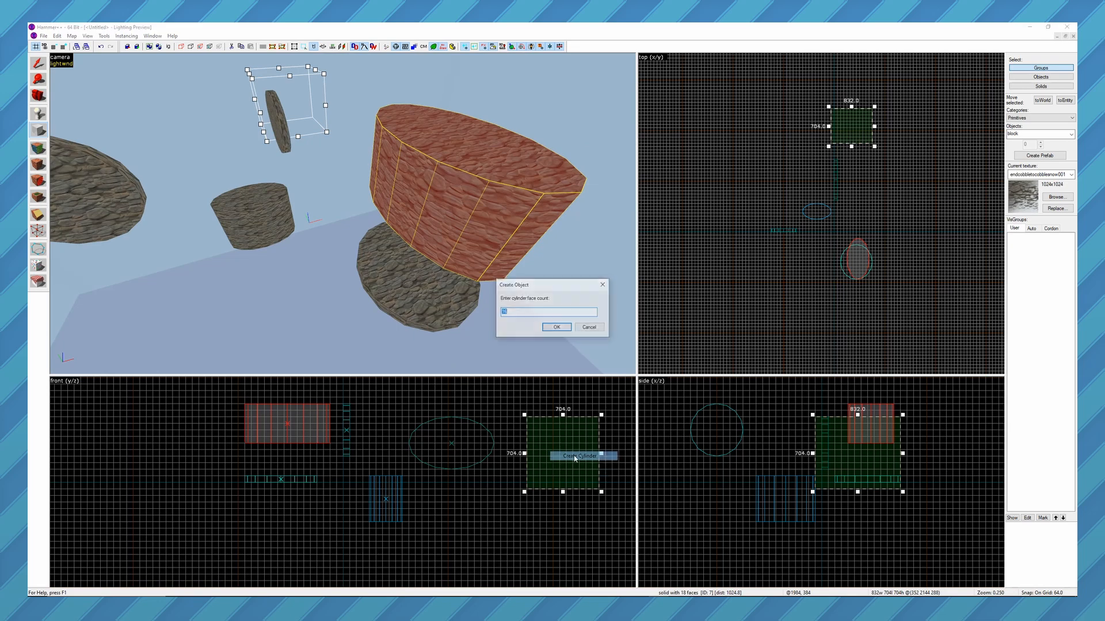
click(558, 330)
key(z)
key(d)
key(a)
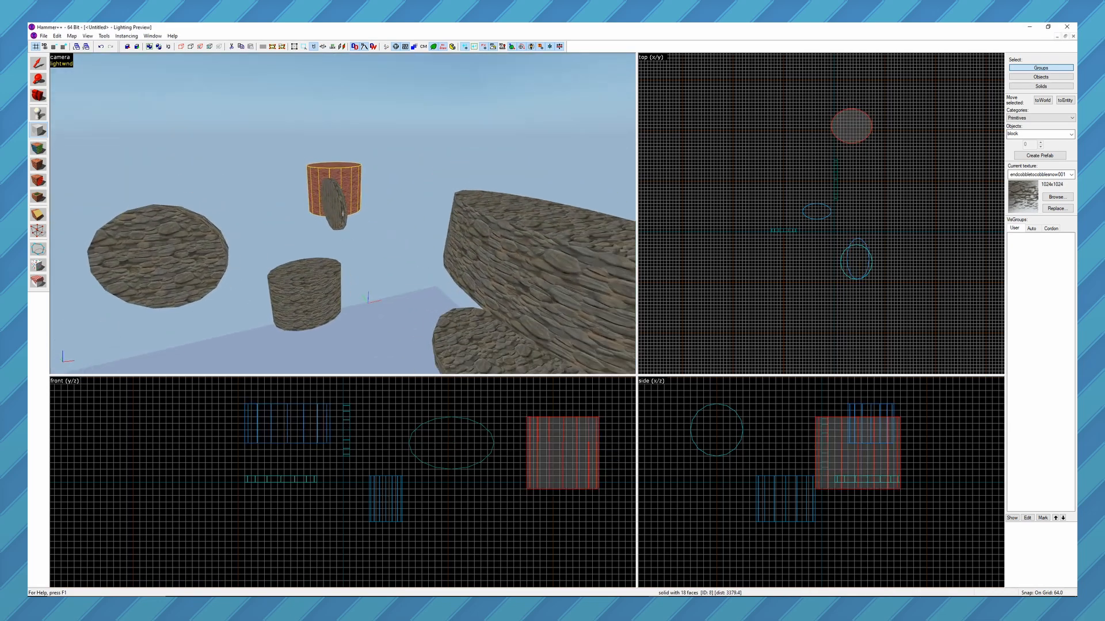
key(z)
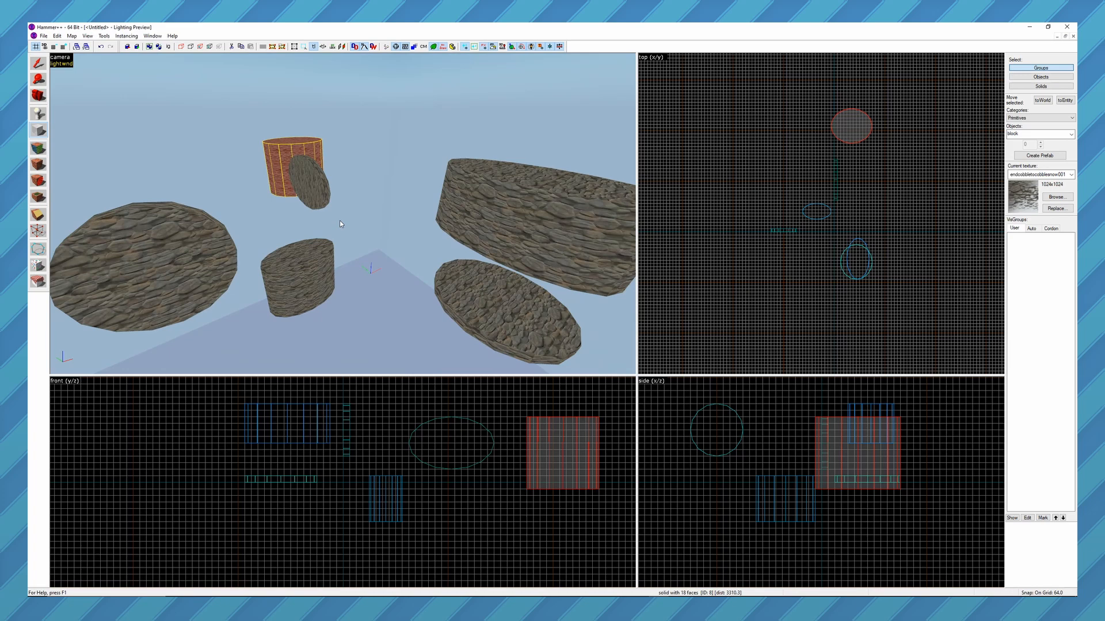
Step: Re-enable reorienting primitives on creation in the active 2D view and apply the options
click(104, 35)
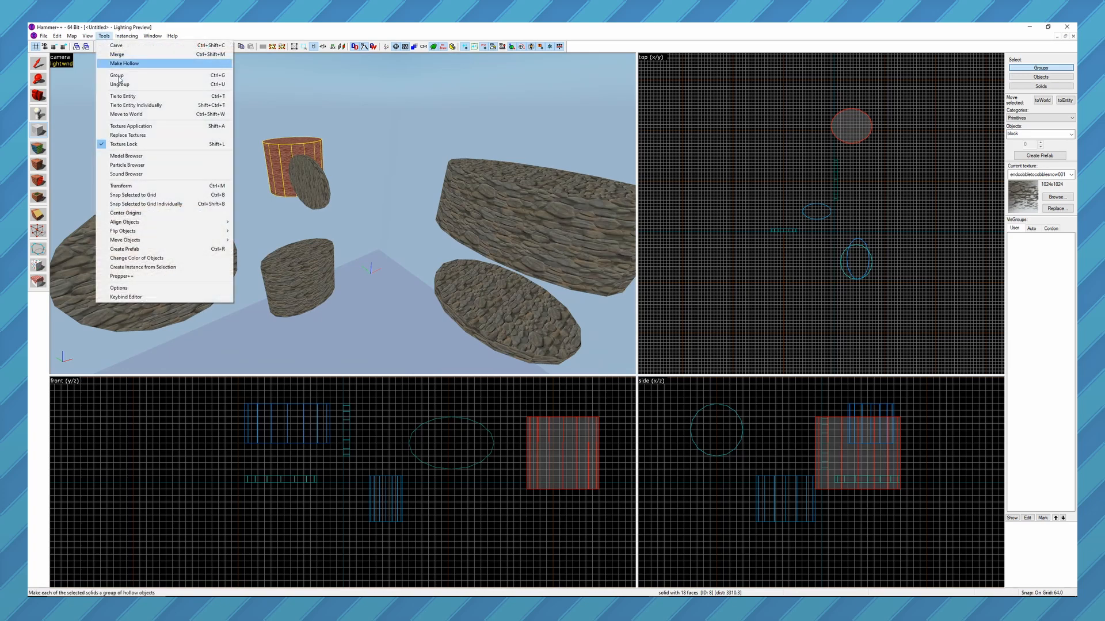
click(124, 288)
click(598, 79)
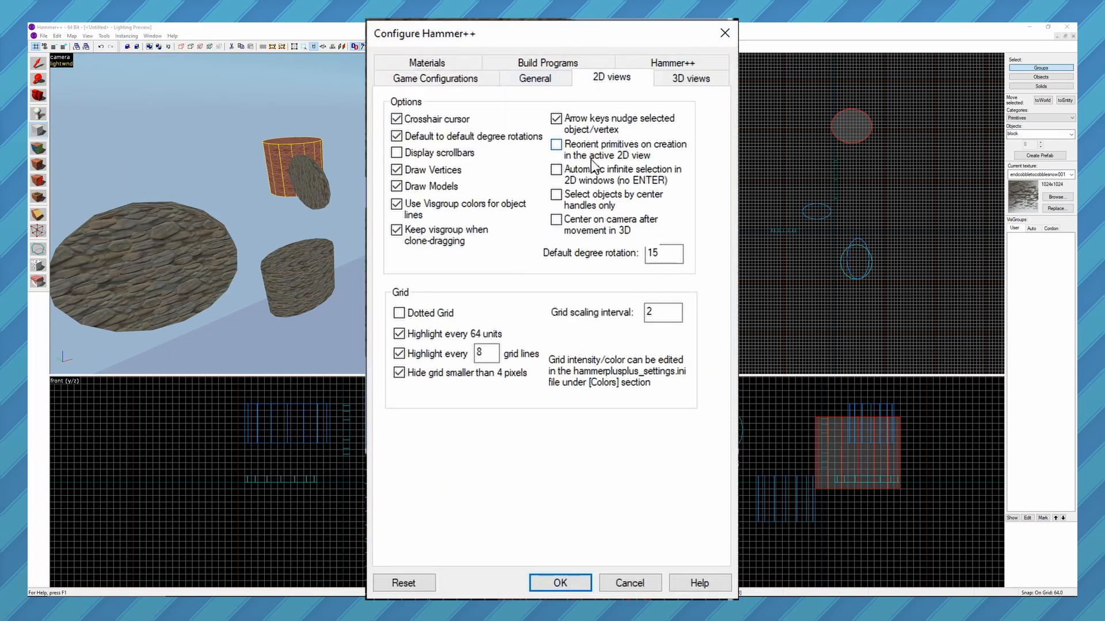
click(556, 145)
click(565, 584)
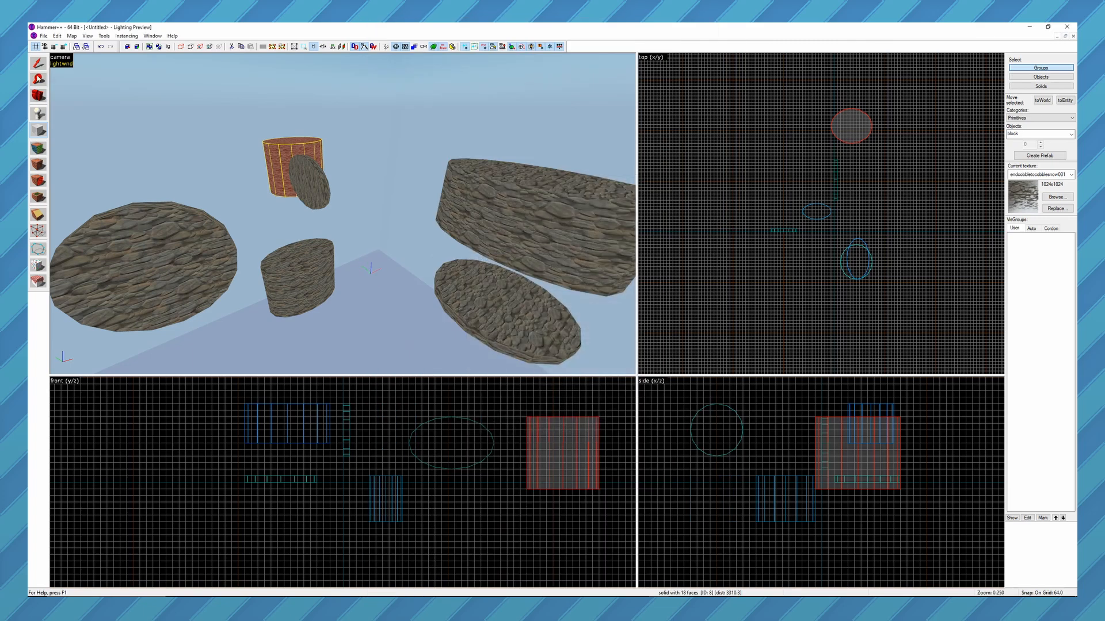
Step: Select the flat cylinder with a 1536 × 1152 selection box drawn in the top view and given a height of 320
click(39, 64)
click(872, 261)
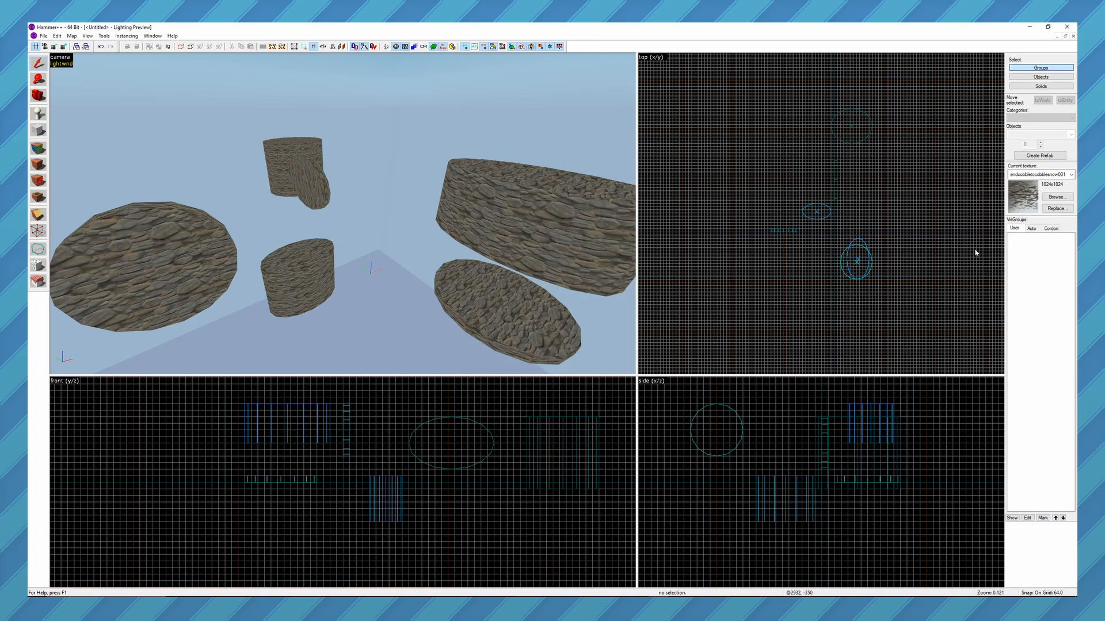
drag(889, 237, 813, 292)
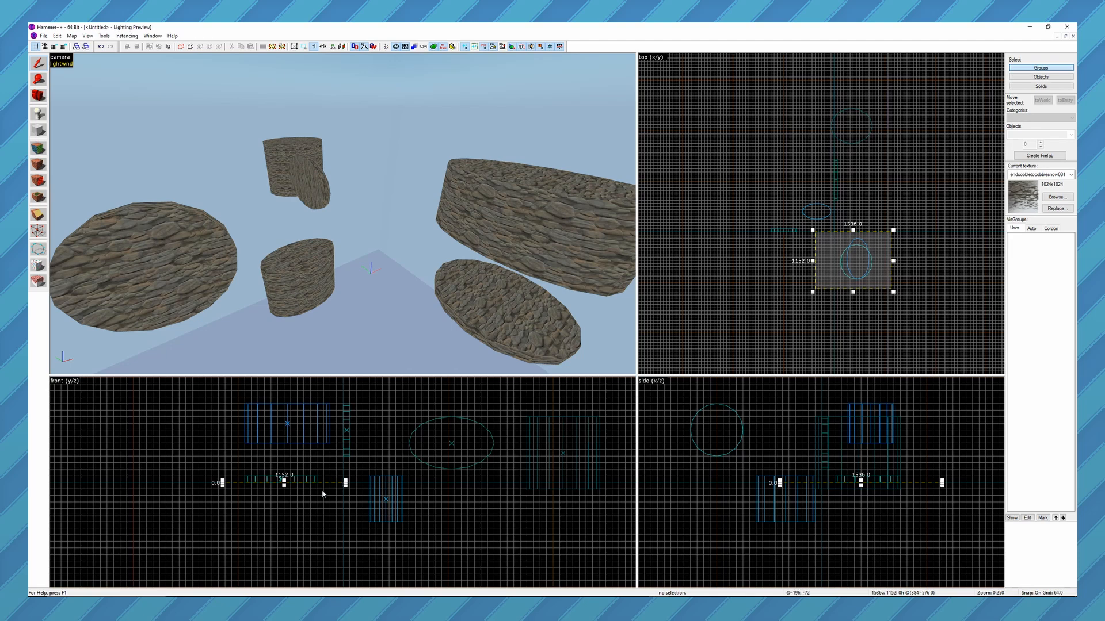
mouse_move(285, 483)
mouse_down()
mouse_move(284, 467)
mouse_move(284, 505)
mouse_up()
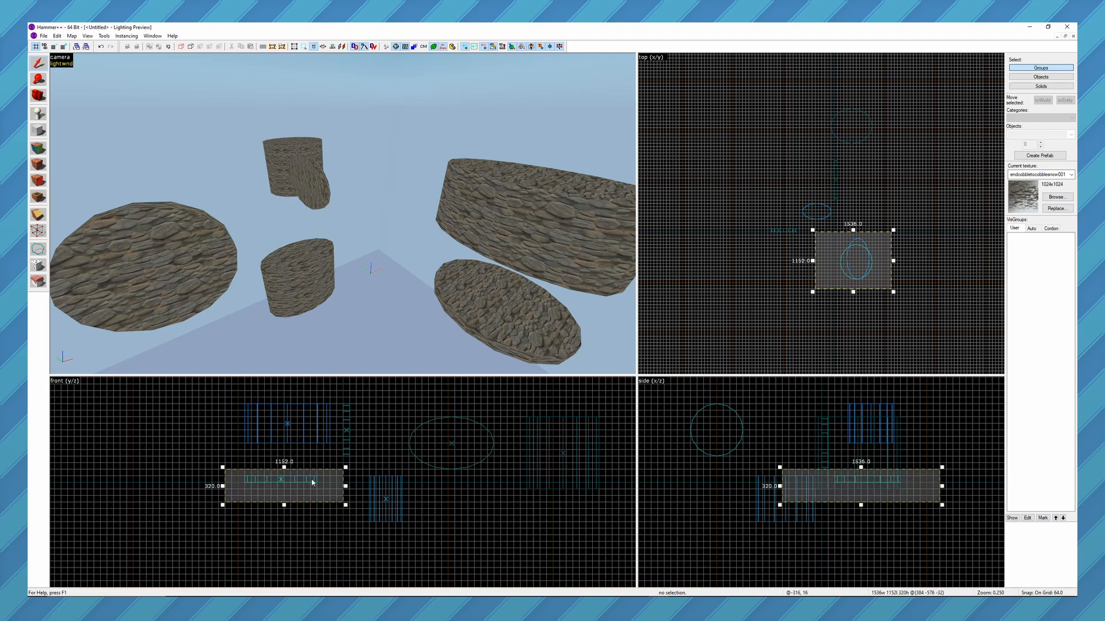
key(s)
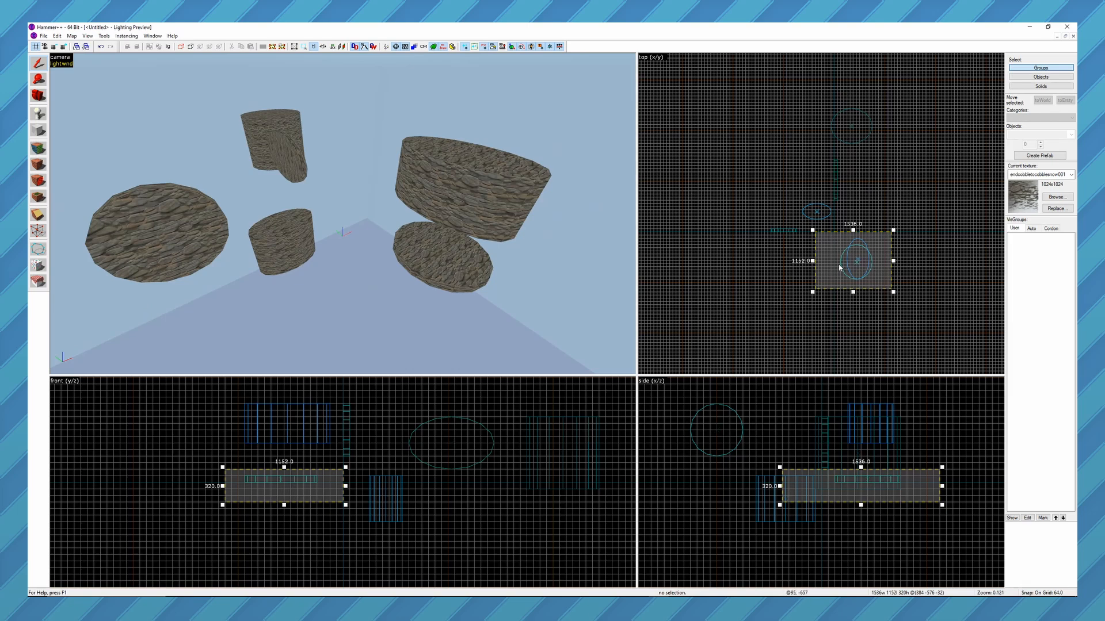
key(Return)
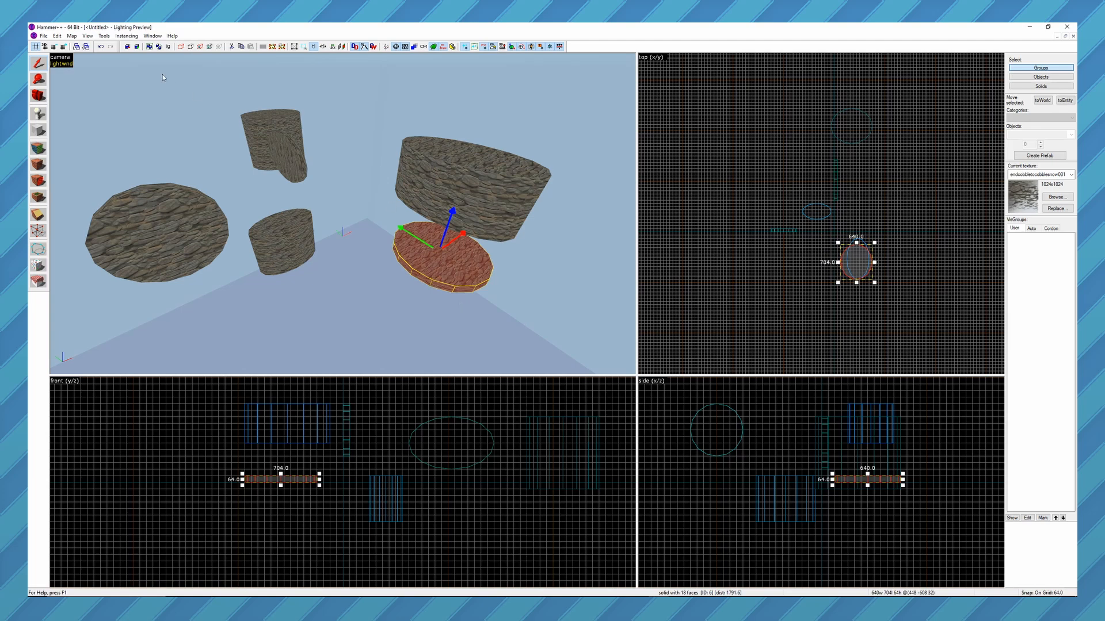
Step: Enable automatic infinite selection in 2D windows and apply the options
click(104, 35)
click(127, 296)
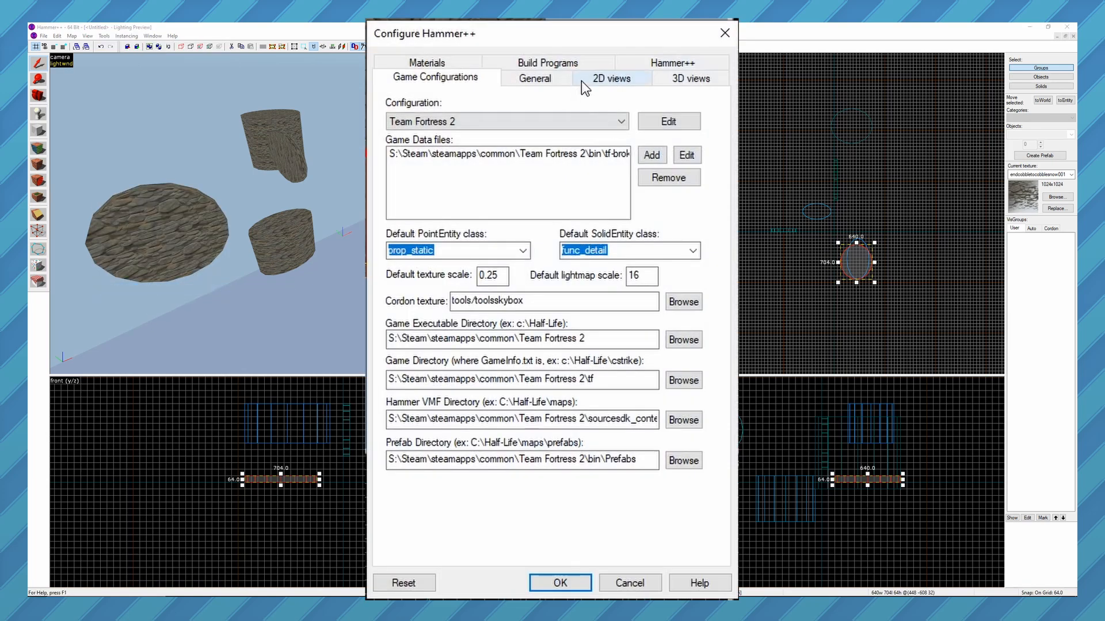
click(584, 86)
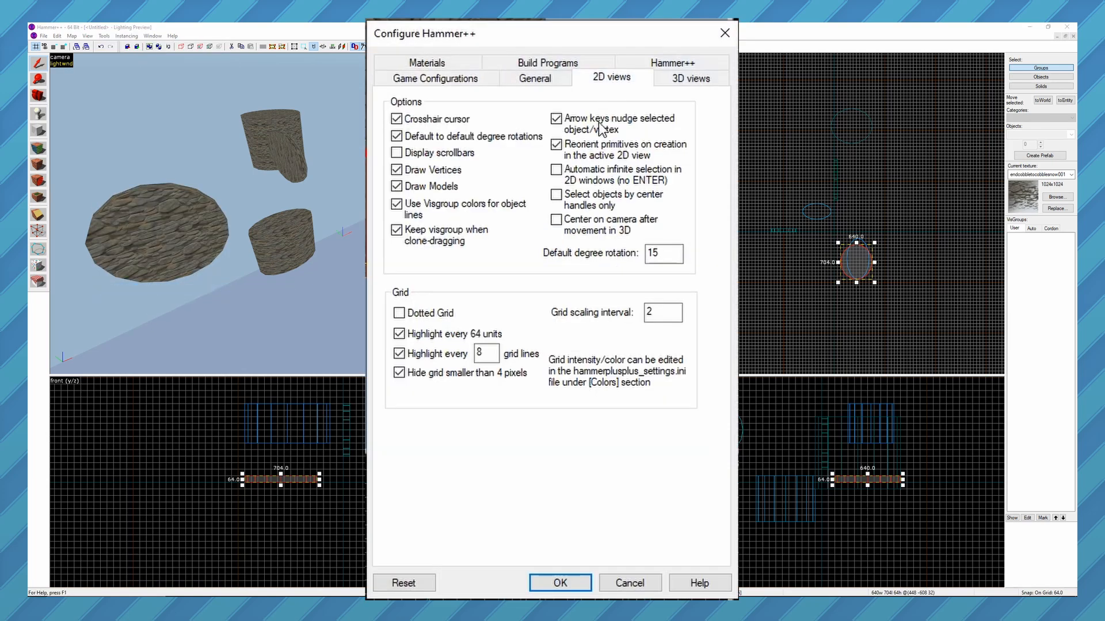
click(560, 582)
Step: Select both overlapping cylinders with a selection box of about 1280 × 1088 drawn around them in the top view
drag(888, 235, 796, 300)
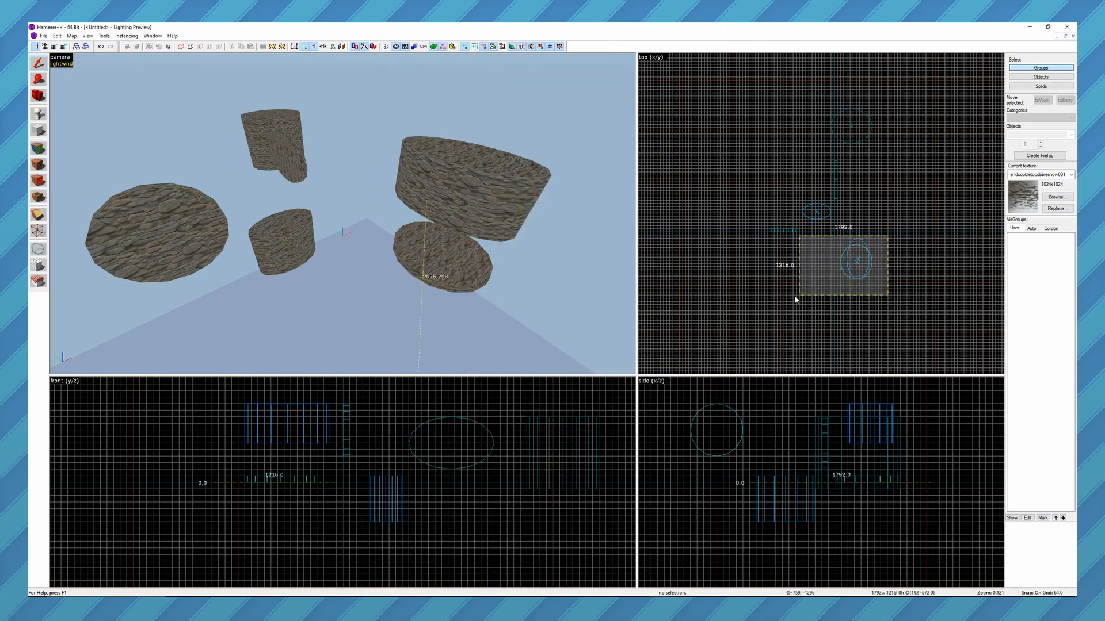
key(Return)
click(890, 250)
drag(882, 235, 832, 291)
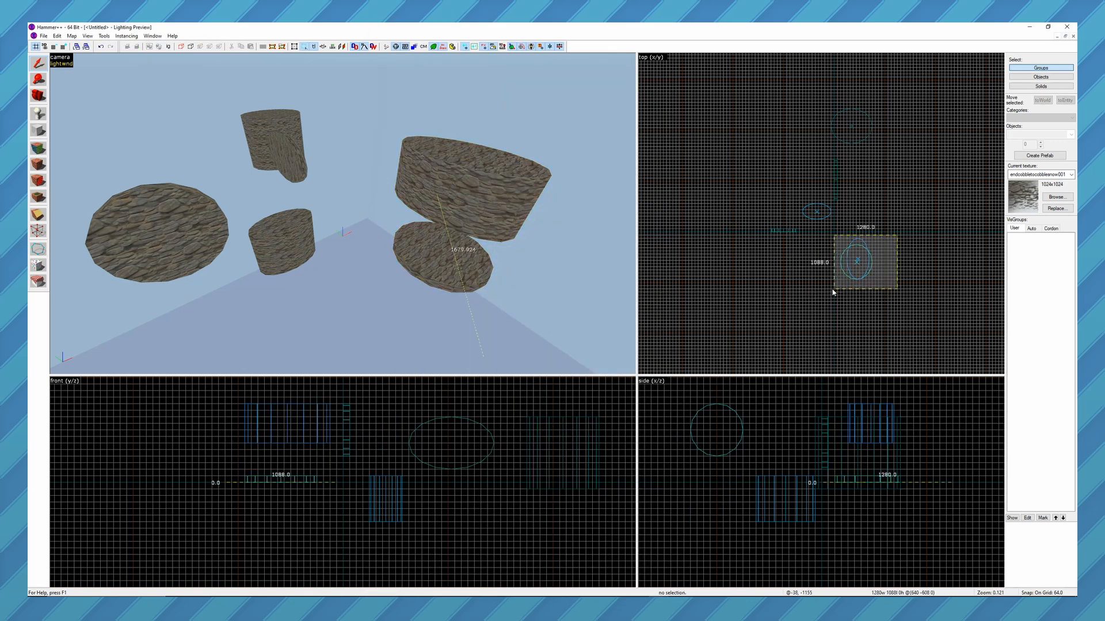
key(Return)
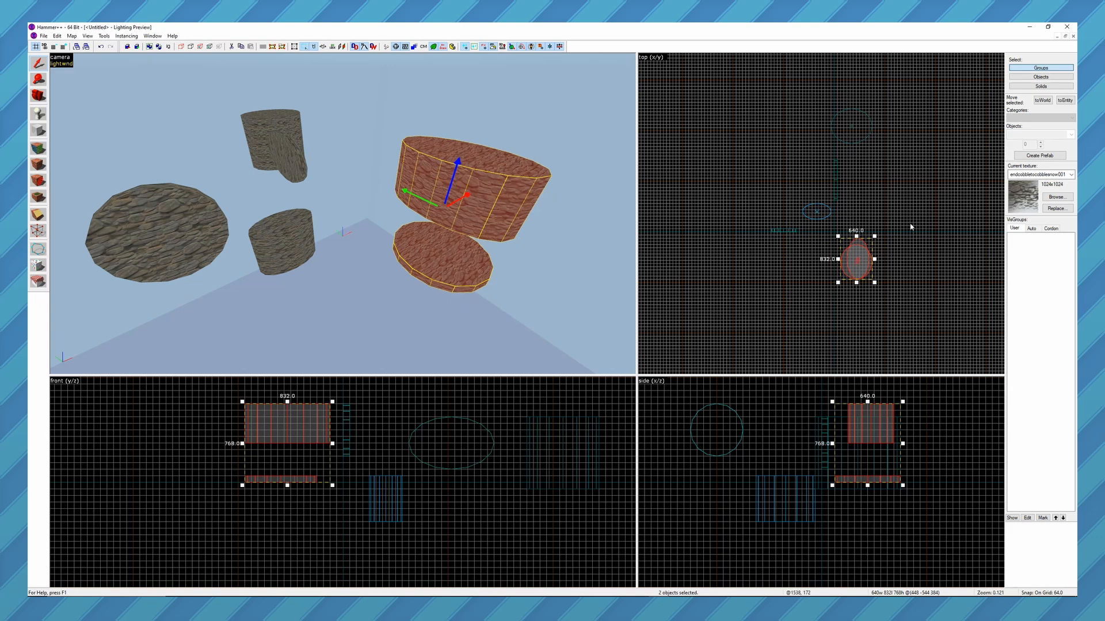
Step: Clear the selection and select only the upper cylinder with a box drawn around it in the front view
click(870, 206)
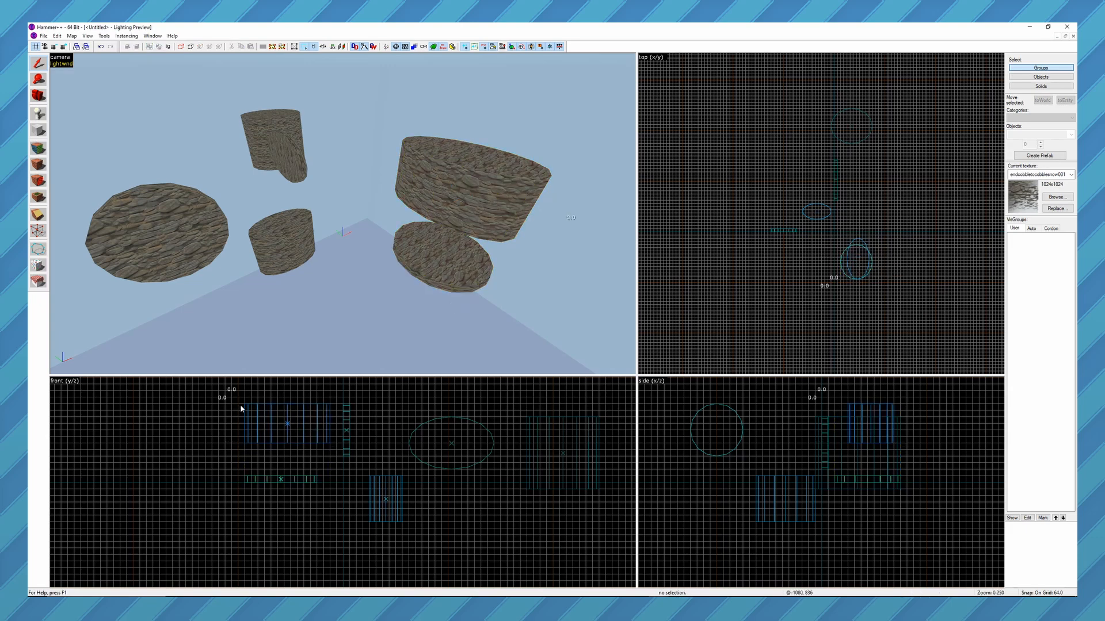
drag(235, 399, 323, 459)
key(Return)
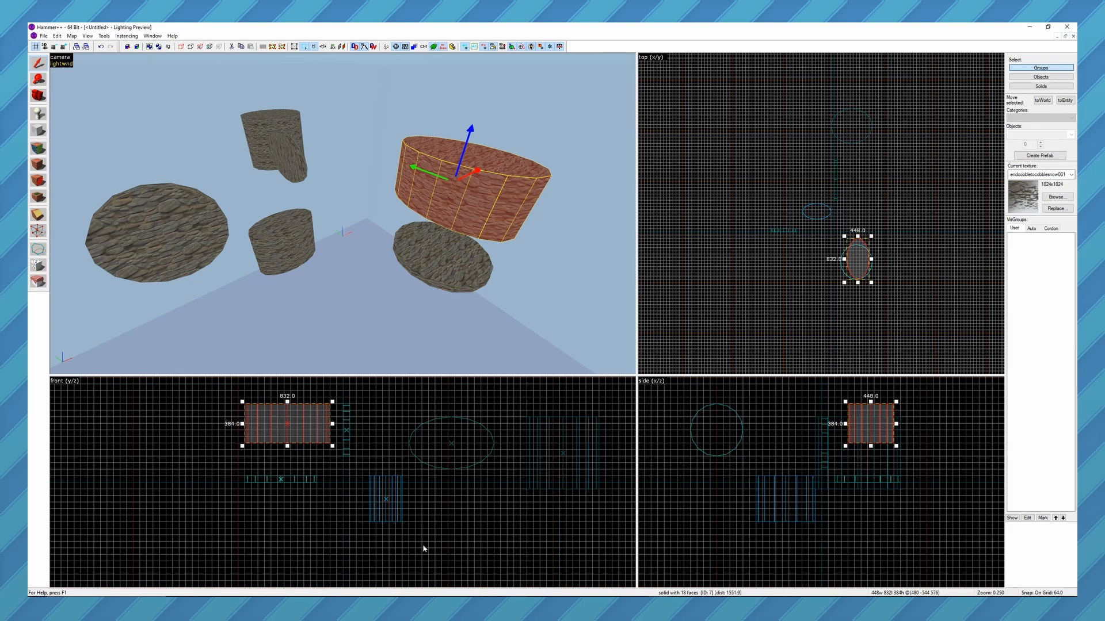
click(234, 414)
drag(227, 396, 333, 463)
key(Return)
Step: Disable automatic infinite selection, enable centering on the camera after movement in 3D, and apply the options
click(88, 36)
mouse_move(105, 38)
click(118, 288)
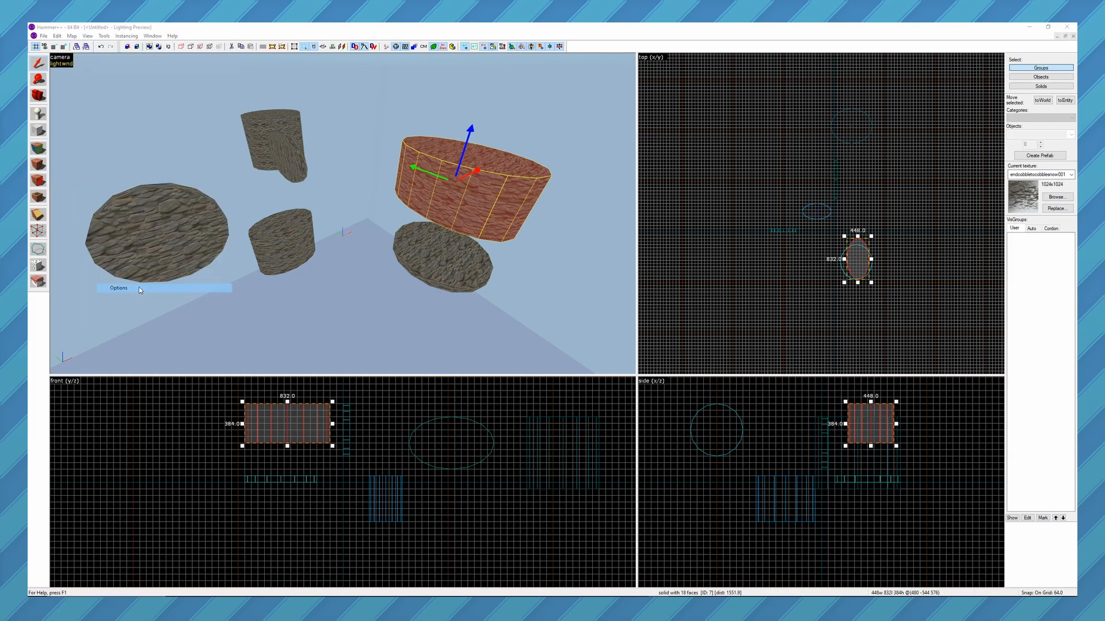
click(612, 77)
click(557, 173)
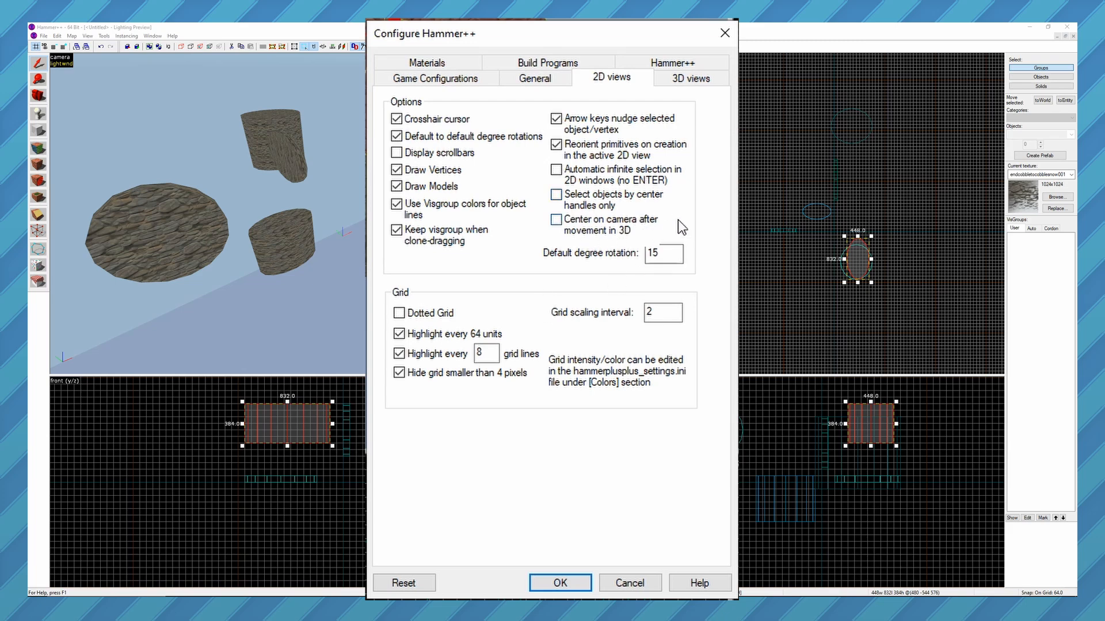
click(555, 219)
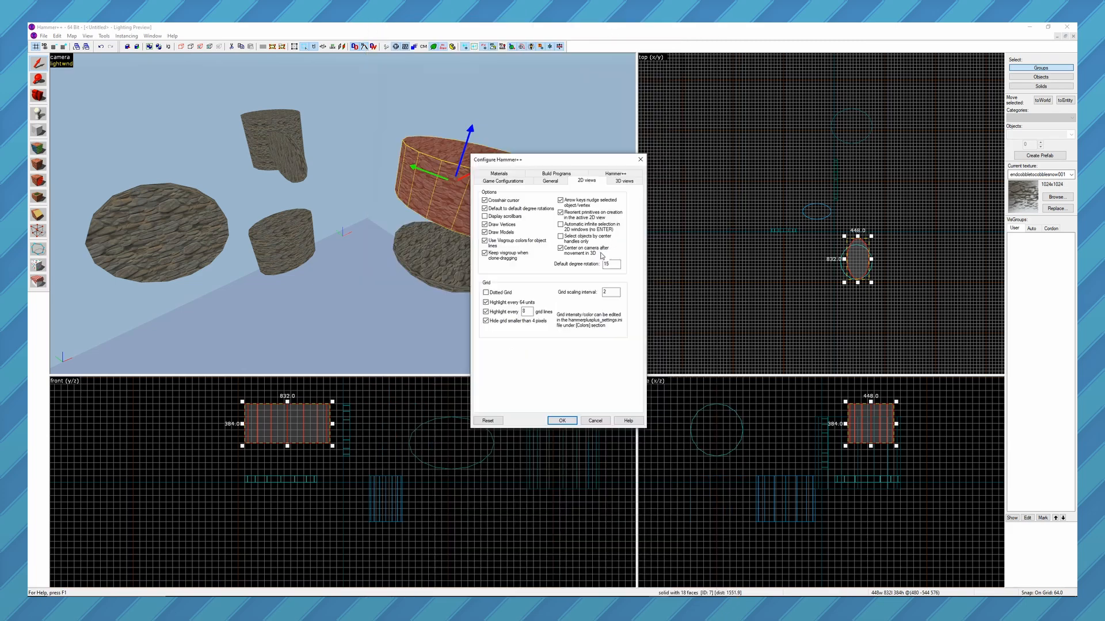
click(562, 421)
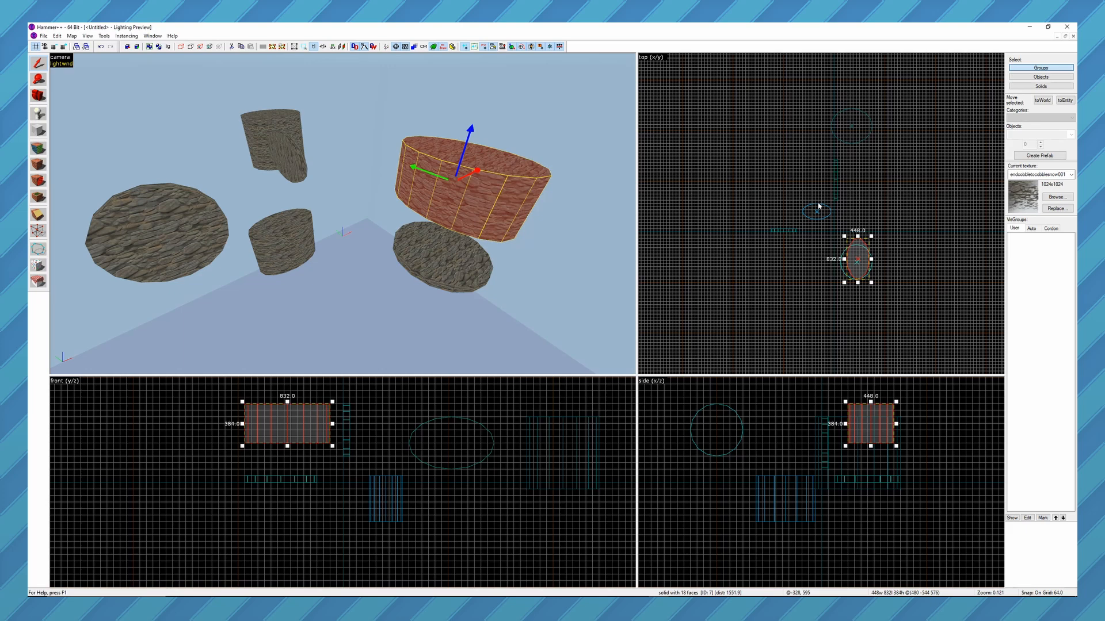
Step: Fly around the selected cylinder in the 3D view to check whether the 2D views recenter
key(z)
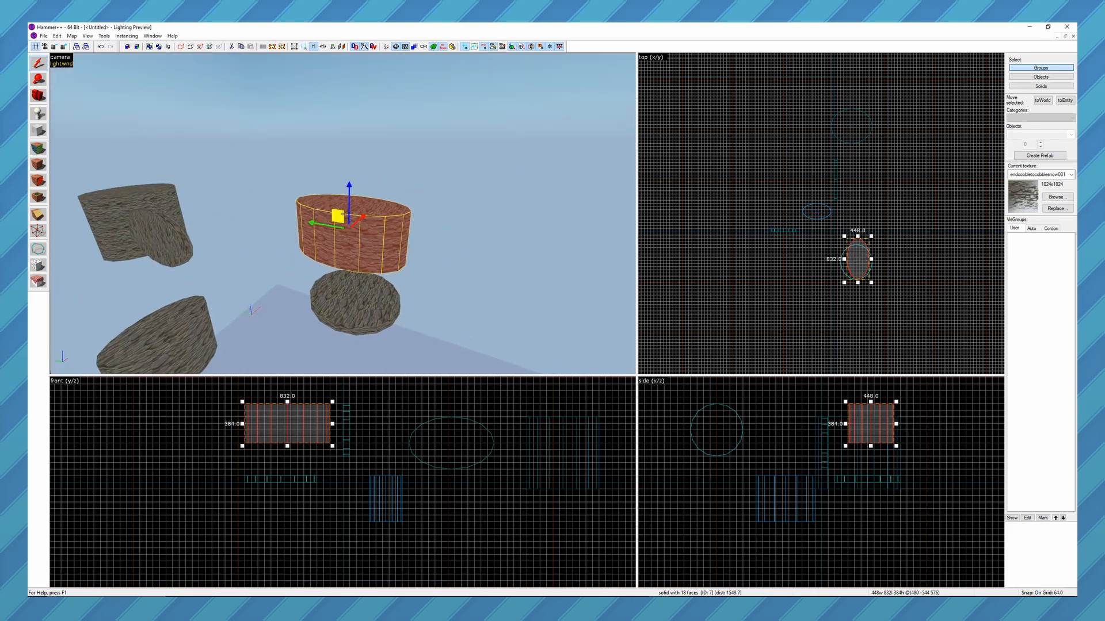
key(w)
key(s)
key(d)
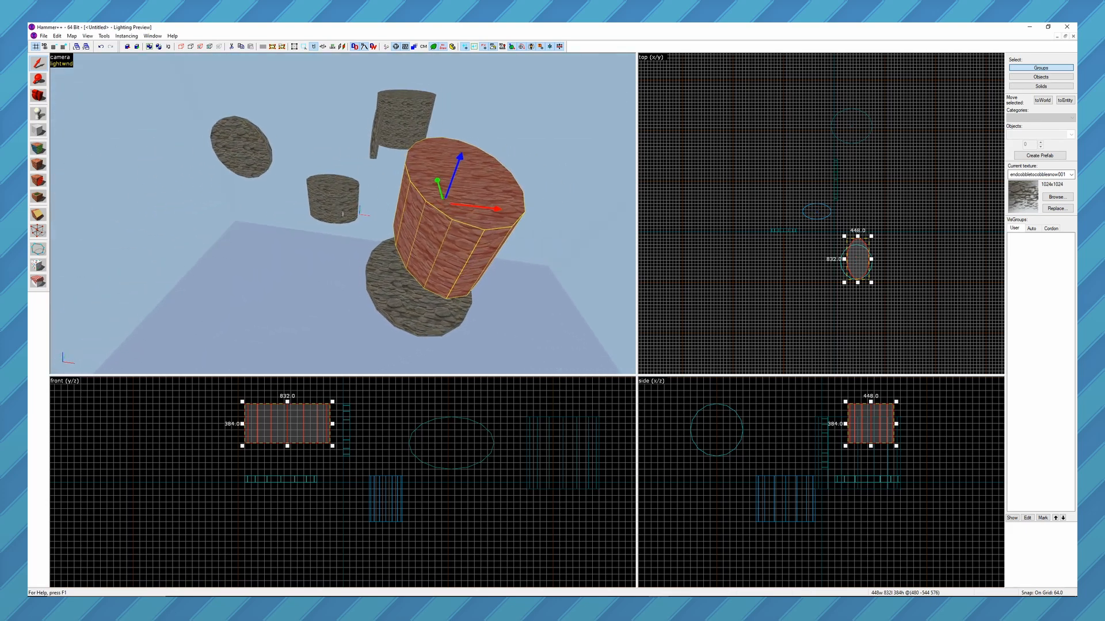
key(a)
key(z)
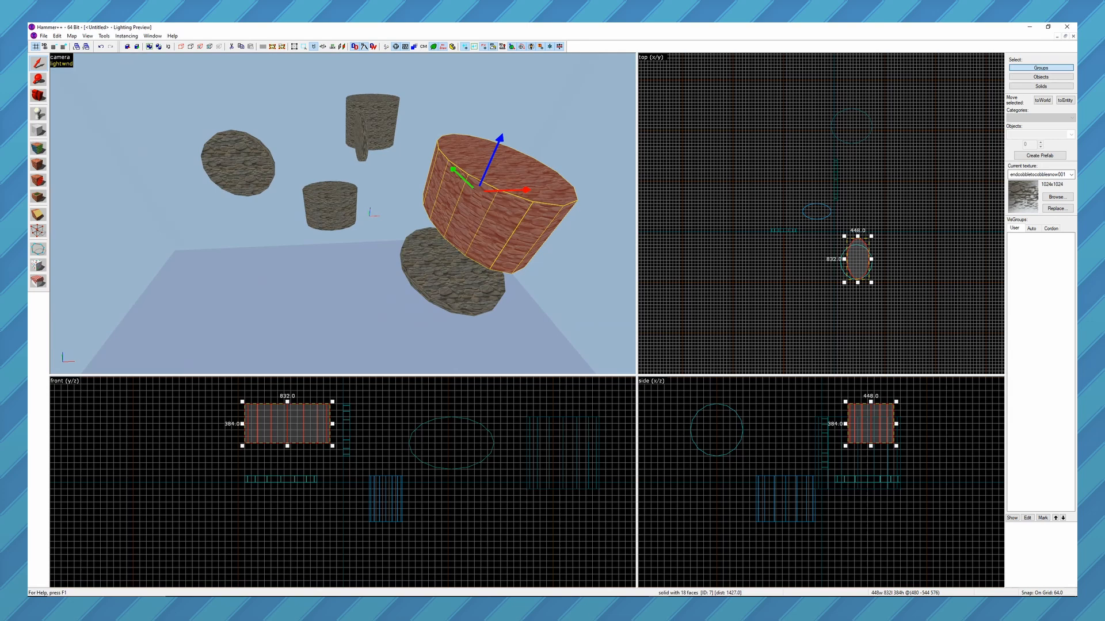
Step: Place a camera in the top view, up and left of the cylinders, with its line of sight aimed toward them
click(38, 95)
drag(768, 159, 811, 212)
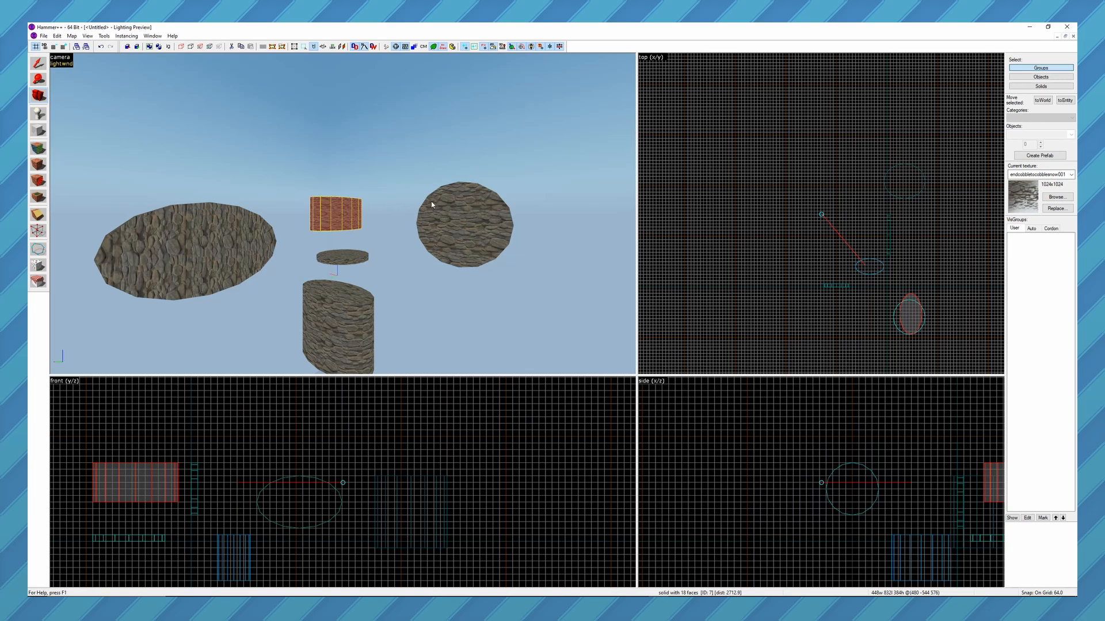
drag(432, 204, 420, 219)
Step: Fly the camera around the cylinders in the 3D view and examine how the 2D views follow its position
key(z)
key(w)
key(d)
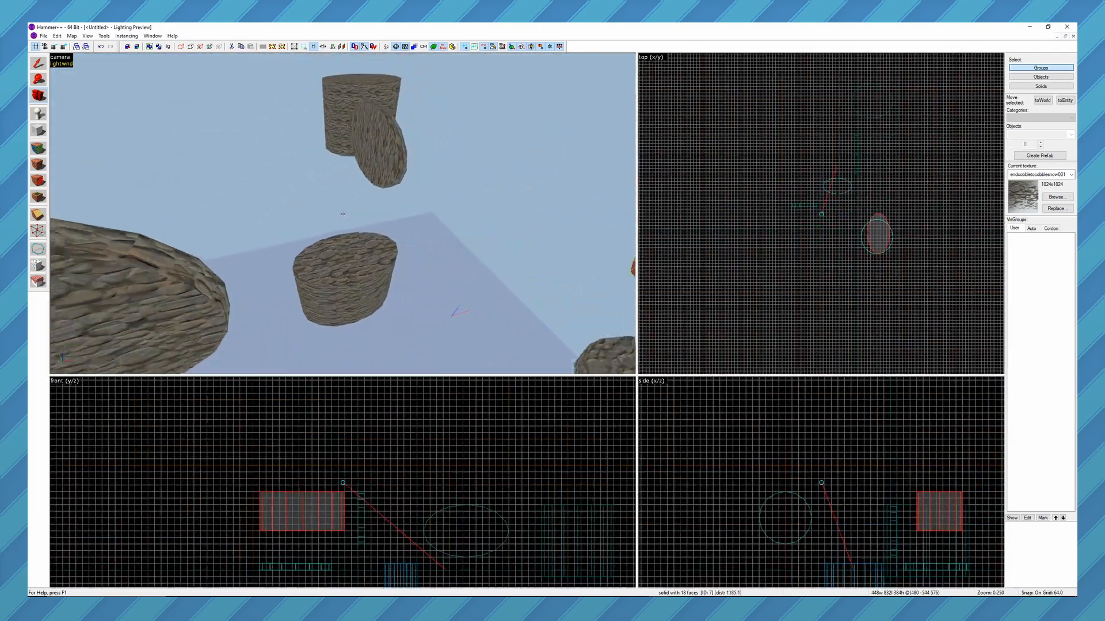
key(s)
key(d)
key(d)
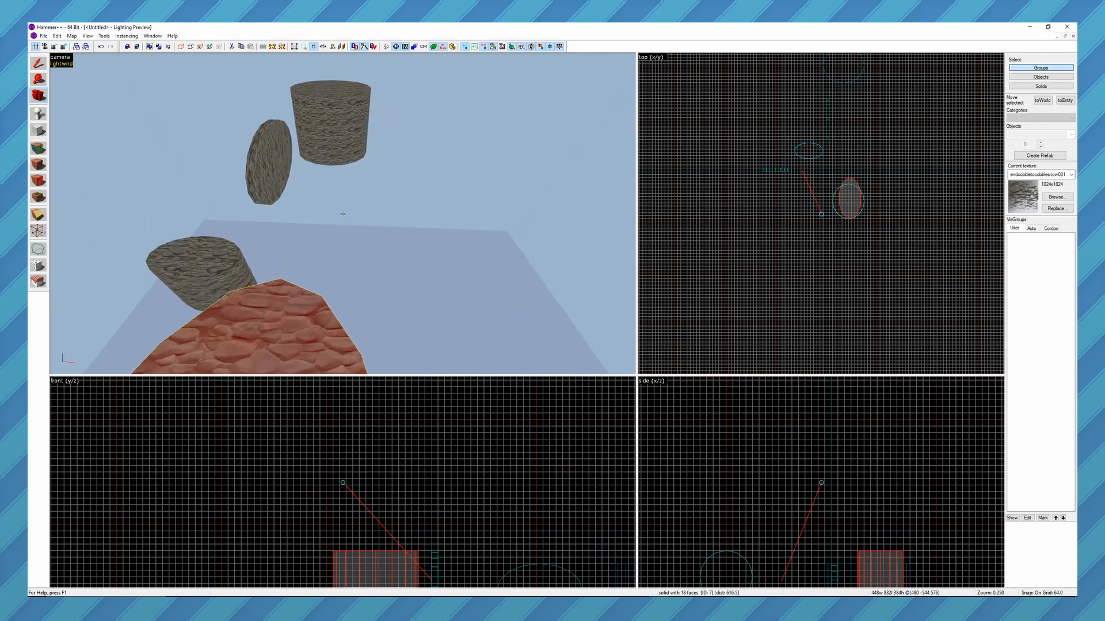
key(w)
key(d)
key(z)
key(z)
key(z)
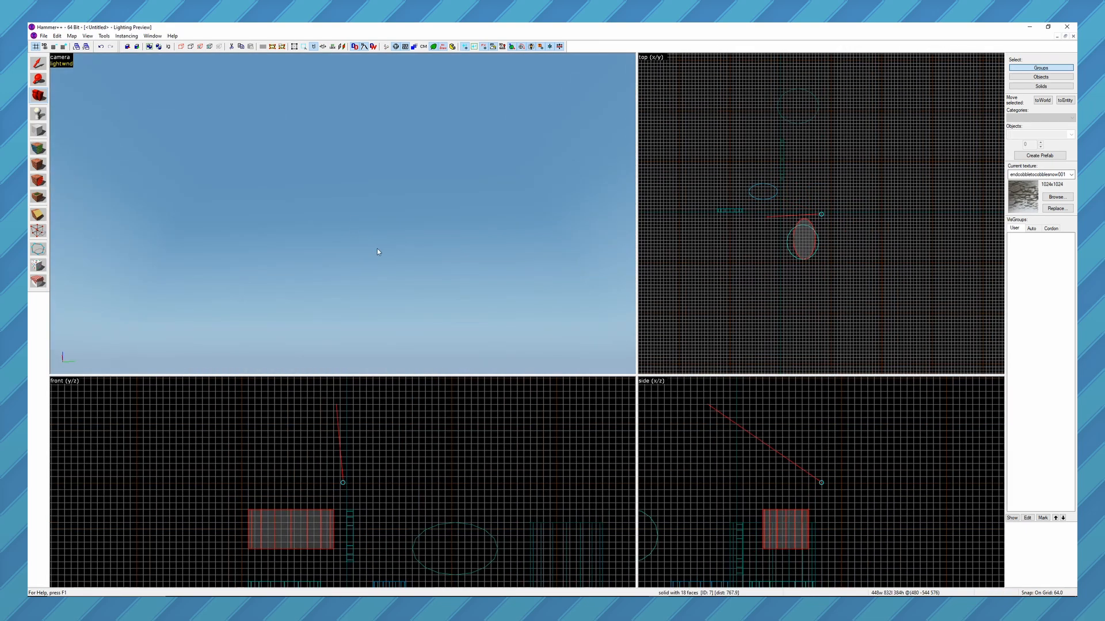
key(z)
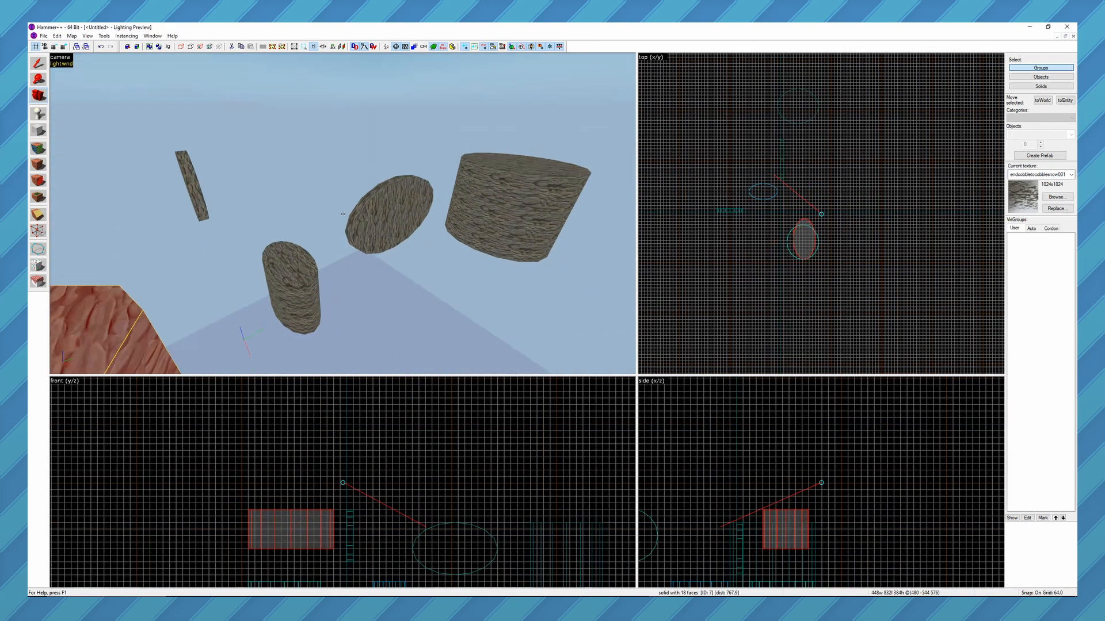
key(d)
key(z)
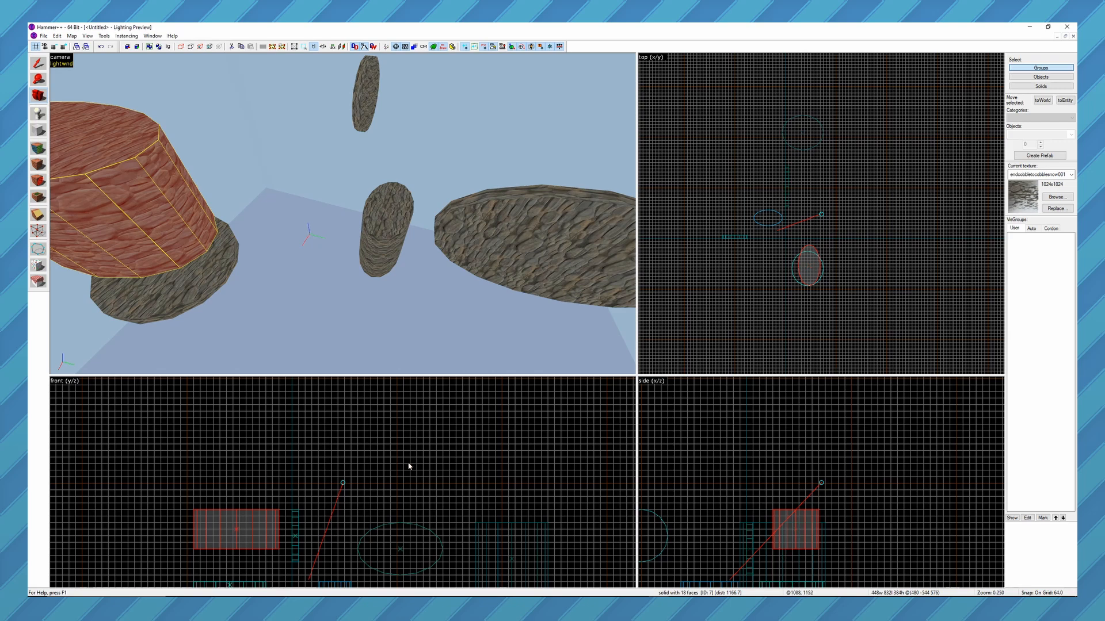
key(z)
key(s)
key(d)
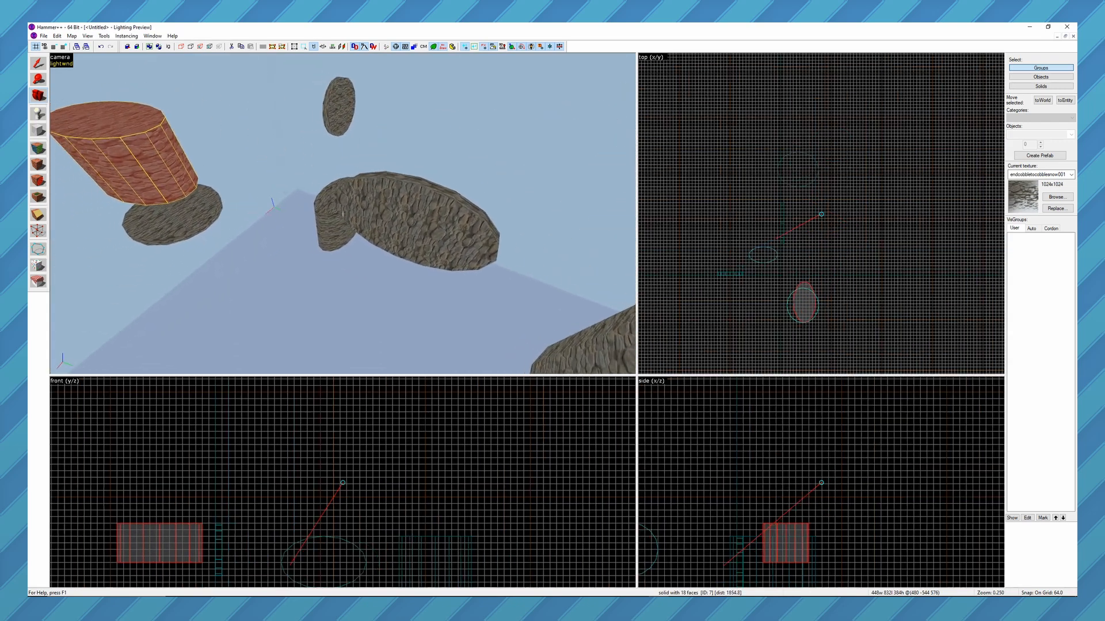
key(a)
key(z)
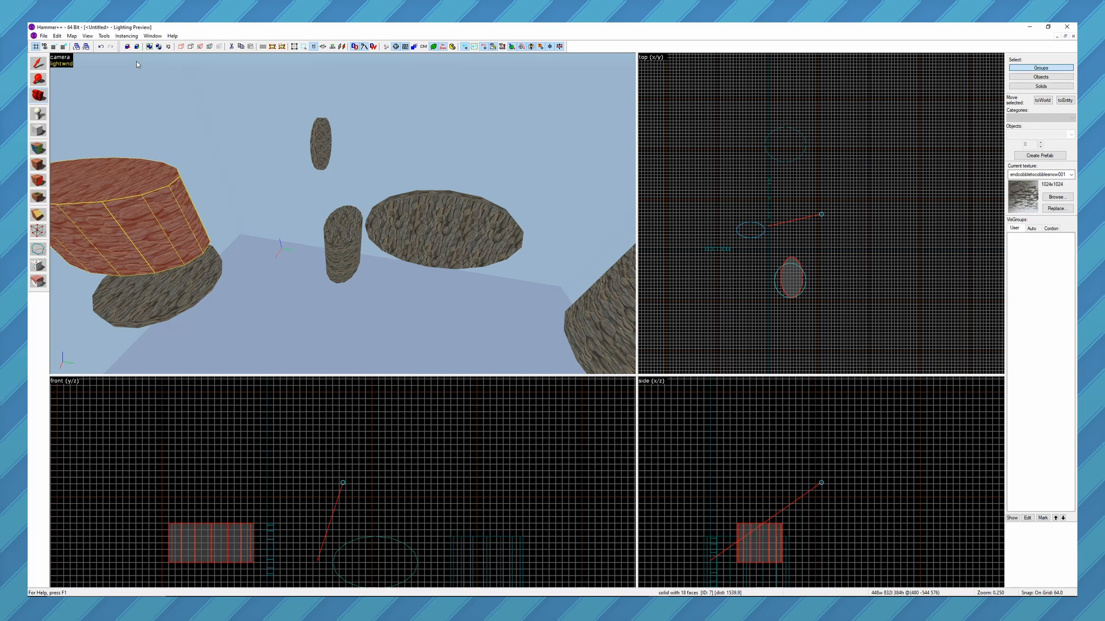
Step: Disable centering on the camera after movement in 3D, enable the dotted grid, and apply the options
click(105, 36)
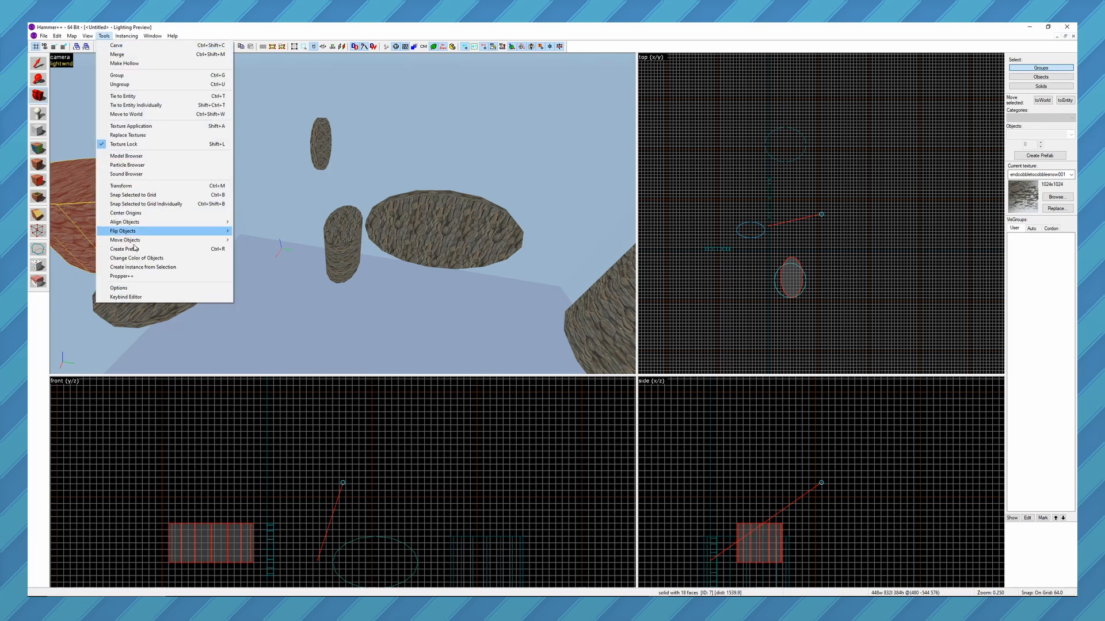
click(144, 289)
click(611, 78)
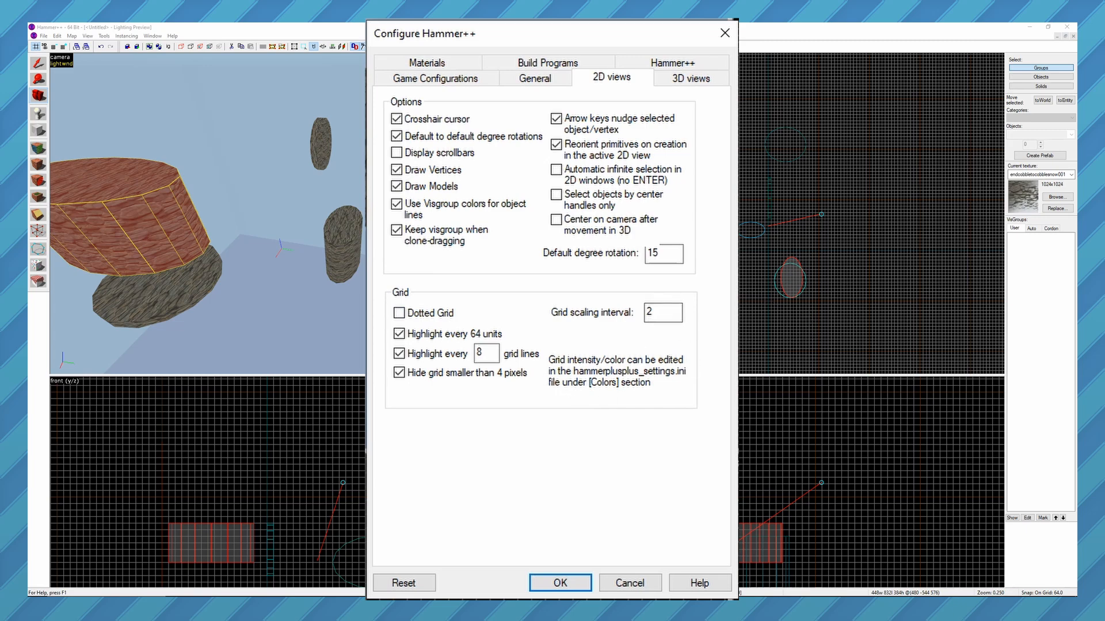
click(398, 313)
click(560, 582)
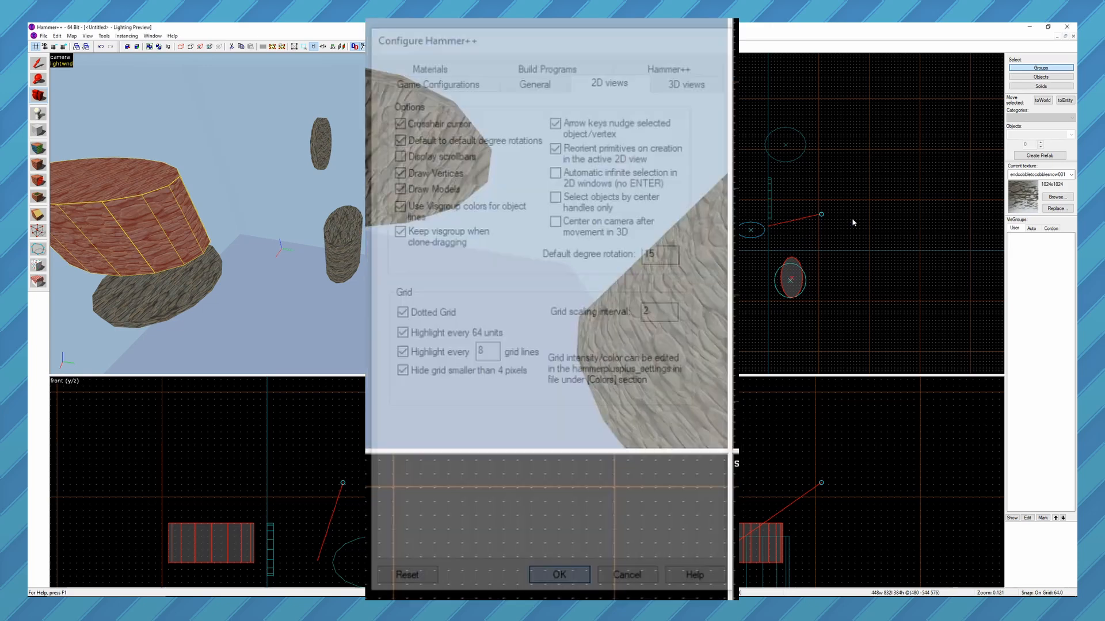
Step: Outline a new 448 × 512 block in the top view above the selected cylinder, with a height of 384
scroll(781, 253, up, 4)
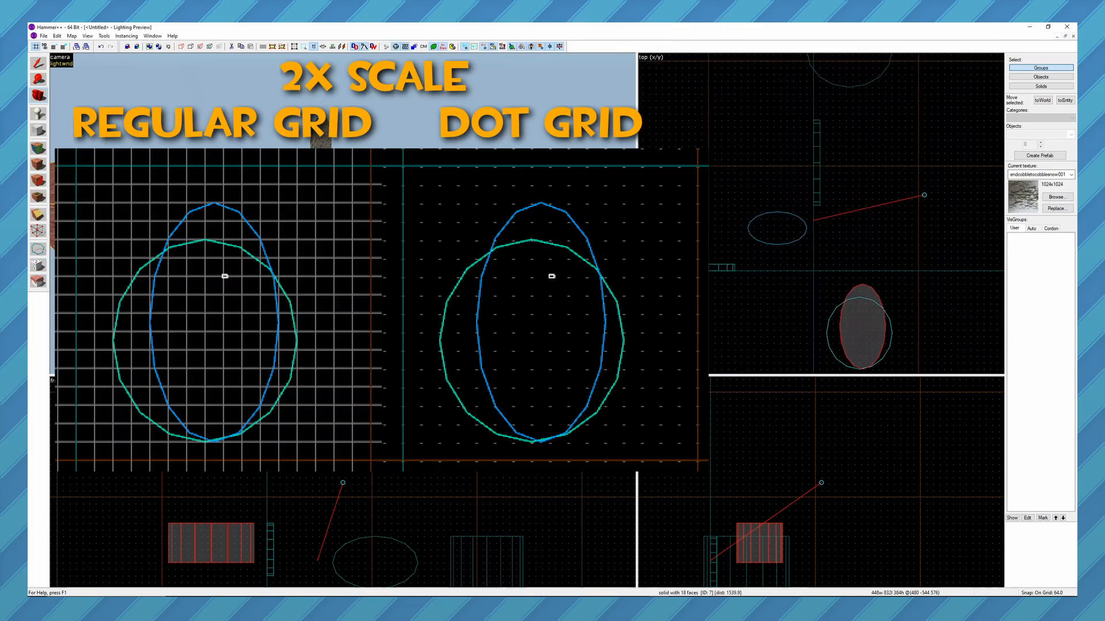
key(shift+b)
drag(853, 166, 902, 221)
Step: Turn off the dotted grid in the 2D view options
click(104, 36)
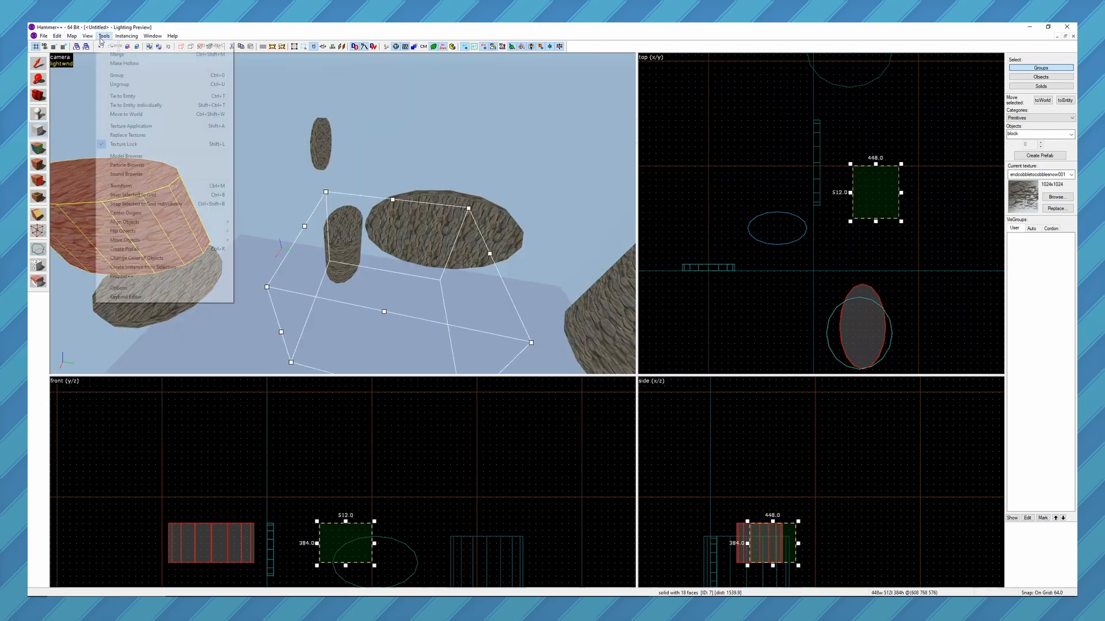
click(118, 288)
click(691, 78)
click(627, 79)
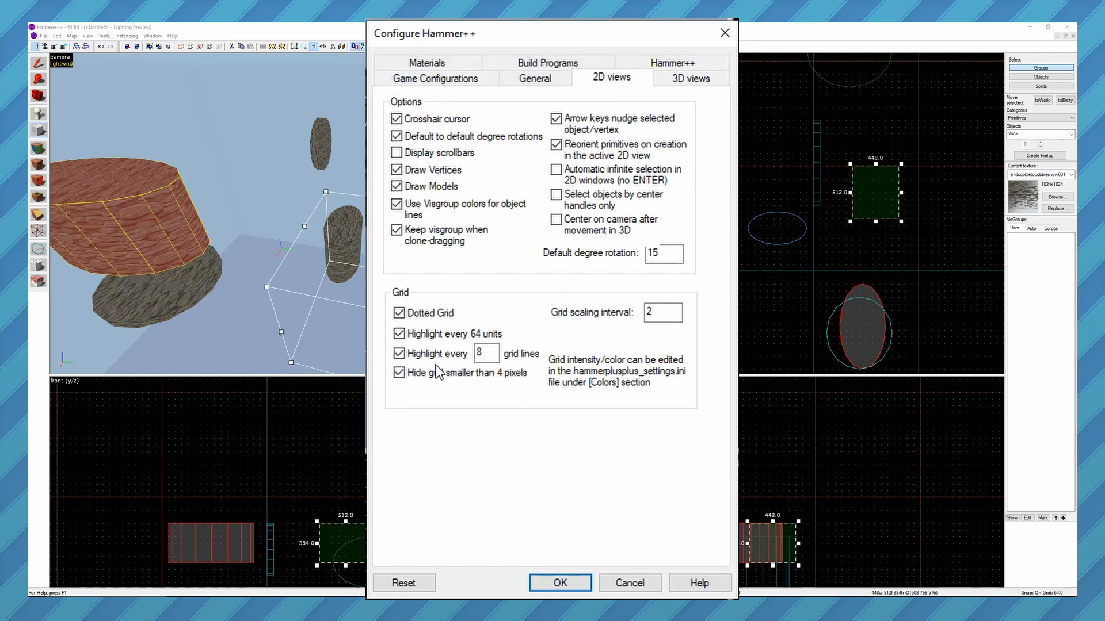
click(402, 315)
Step: Examine the 3D view options, including the camera FOV and light_spot cone multiplier, and close the configuration window
click(674, 84)
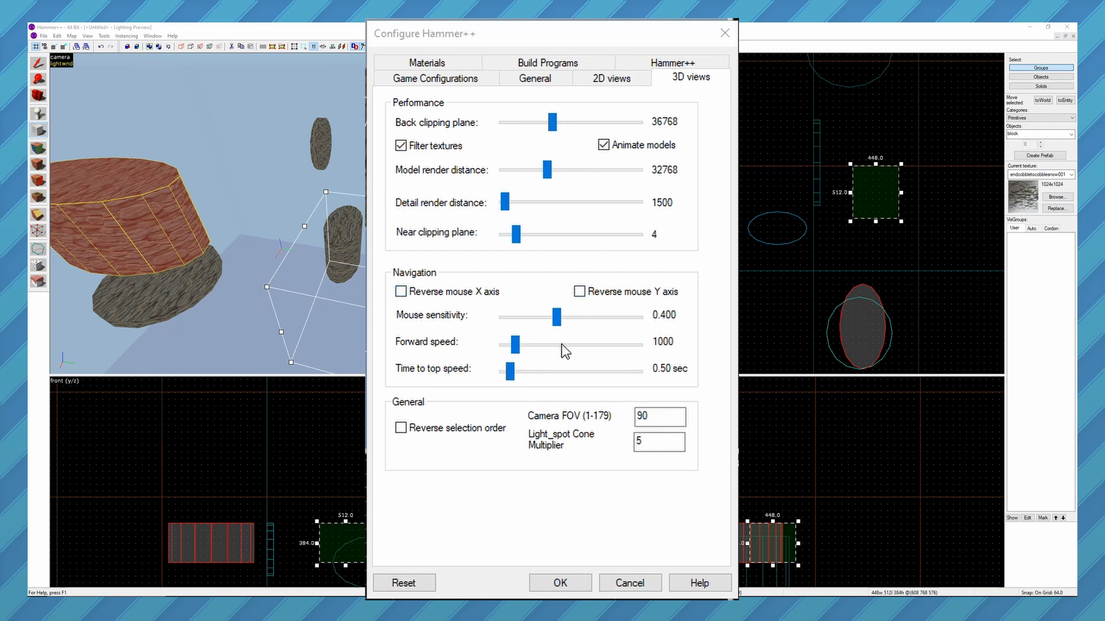
click(683, 419)
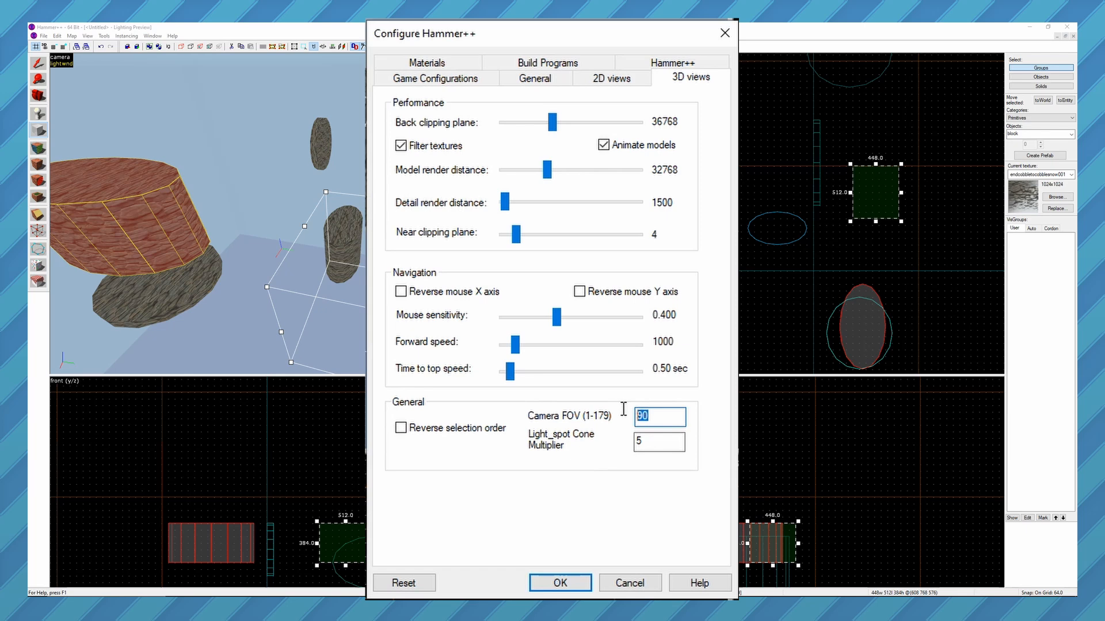
click(665, 420)
click(671, 443)
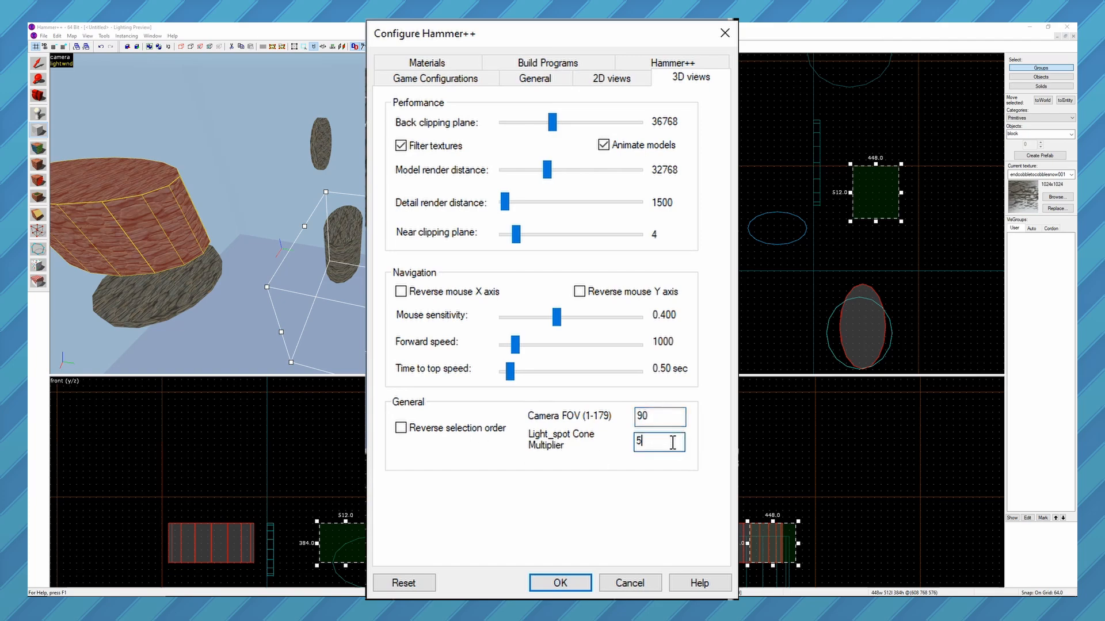
click(725, 33)
Step: Fly up to the stacked cylinders and place a prop_static entity on top of the upper one
key(z)
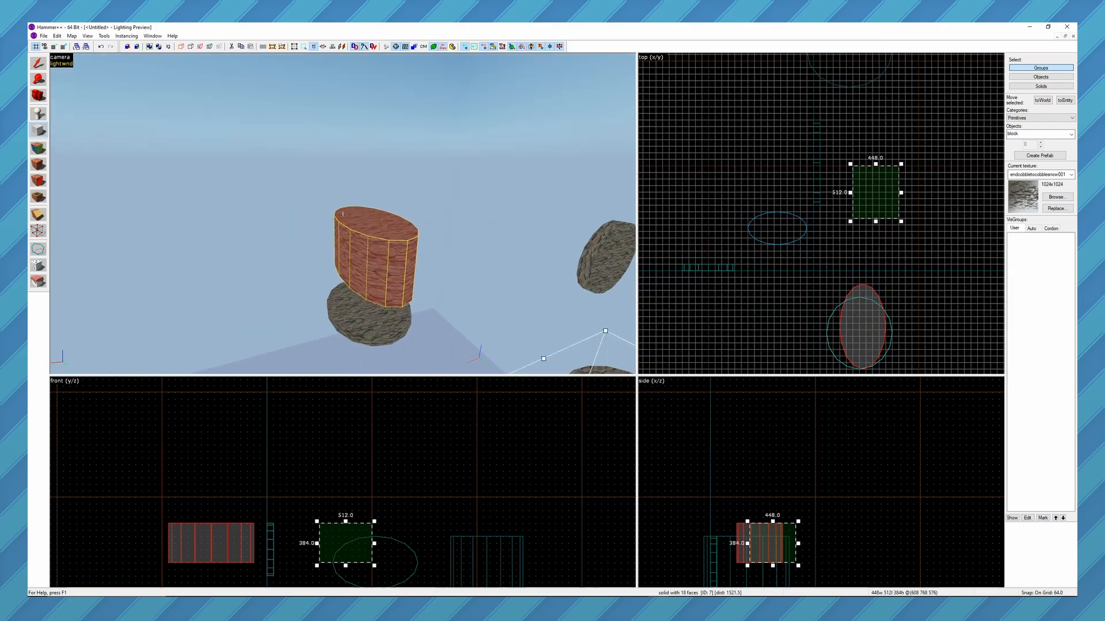
key(w)
key(z)
key(shift+e)
click(344, 242)
Step: Change the placed entity's class to light_spot and raise it above the top of the cylinder
key(alt+Return)
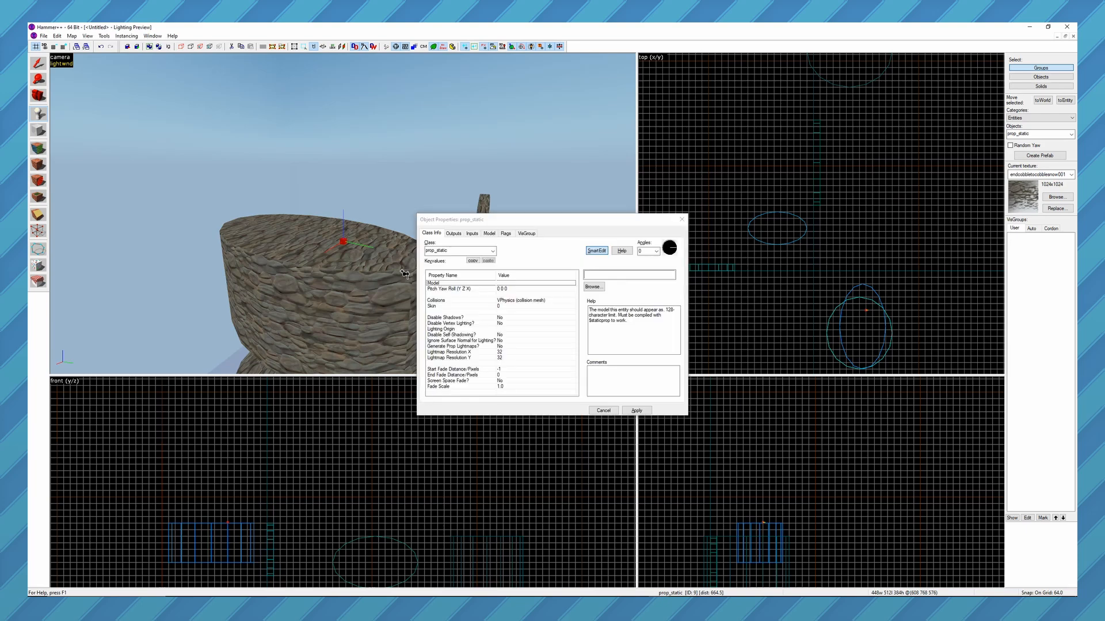
click(427, 251)
text(lig)
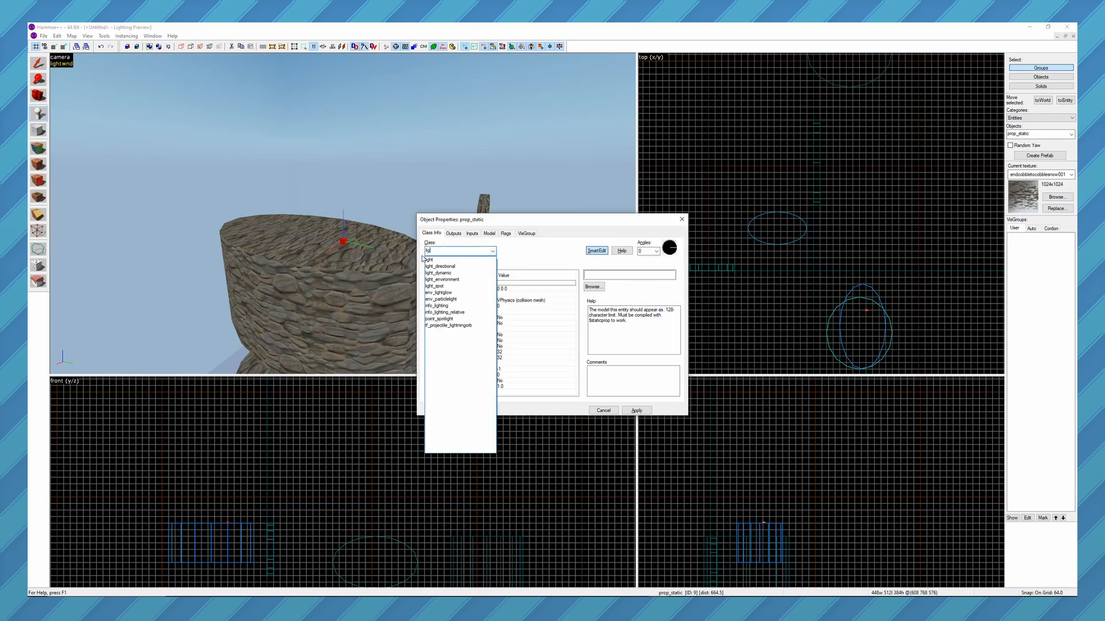
text(ht_spot)
key(Return)
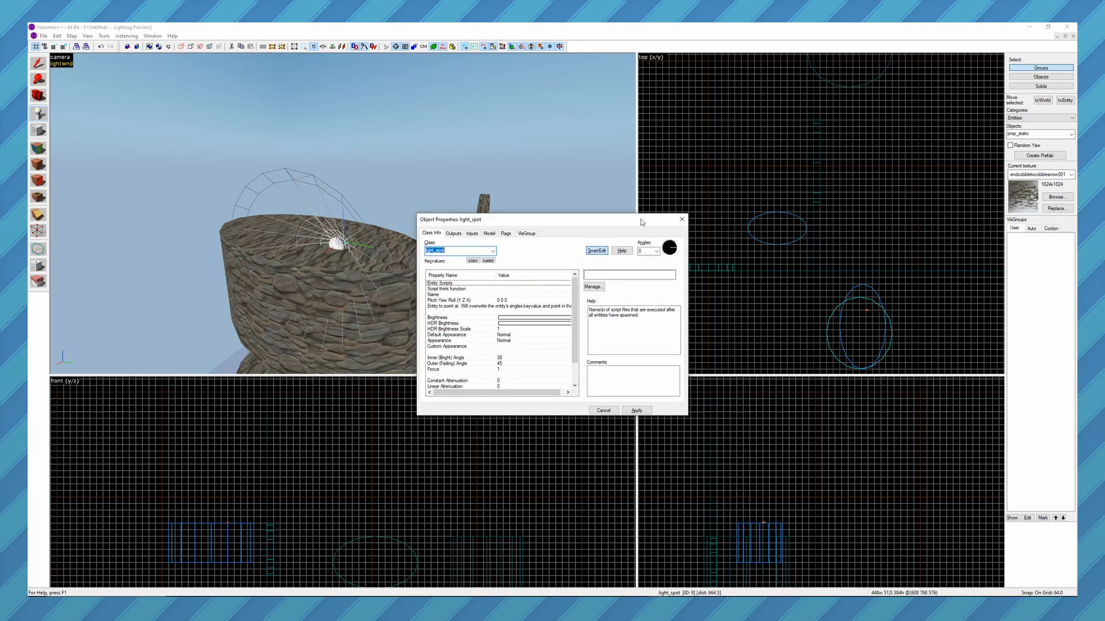
click(681, 219)
drag(331, 219, 305, 214)
Step: Set the light_spot cone multiplier to 50 in the 3D view options and apply it
click(104, 36)
click(163, 287)
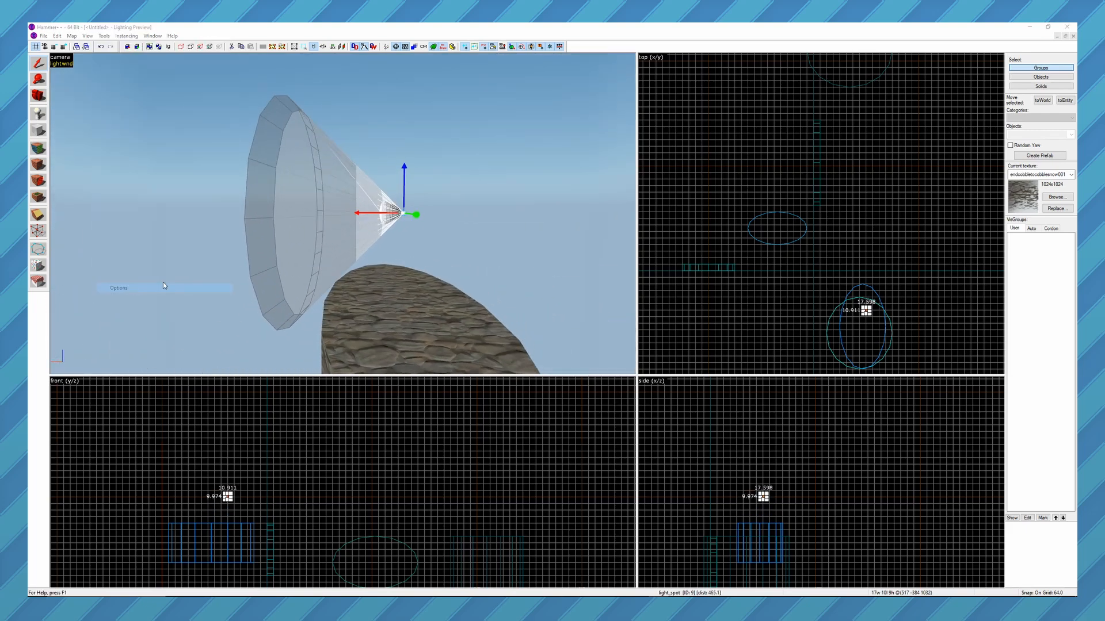
click(667, 440)
key(BackSpace)
text(50)
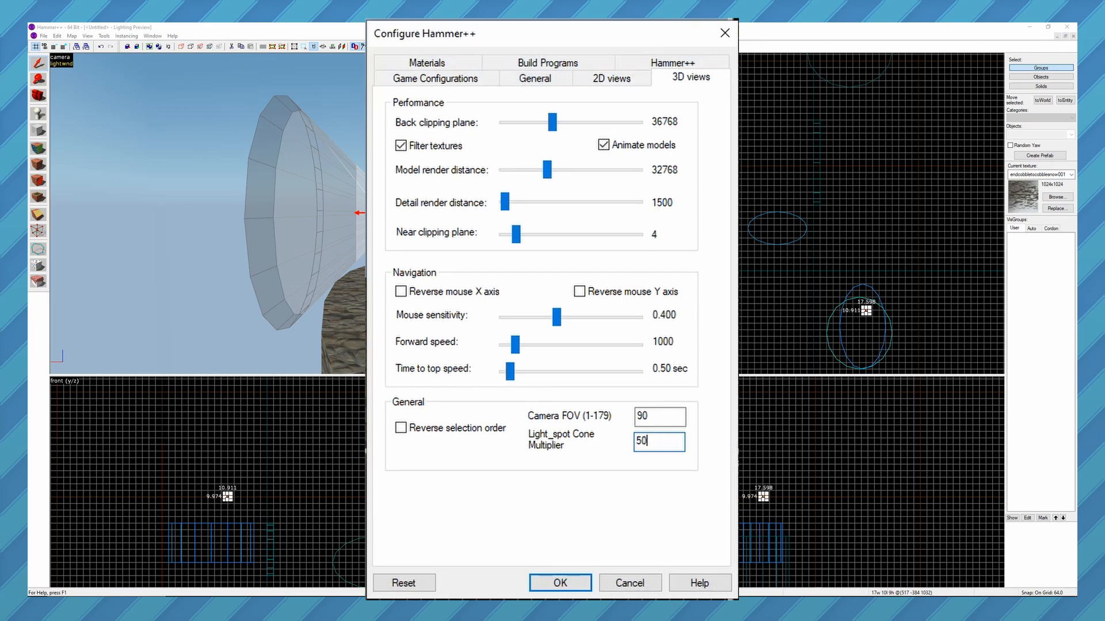
click(566, 584)
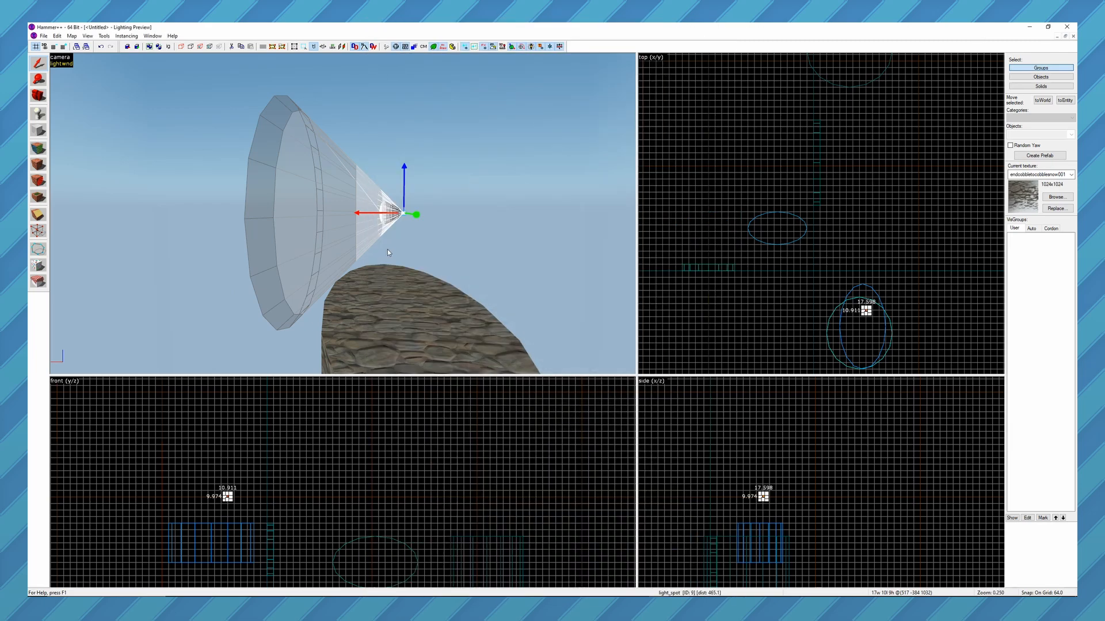
Step: Move the camera back from the spotlight and examine the size of its enlarged cone in the 3D view
scroll(385, 243, down, 3)
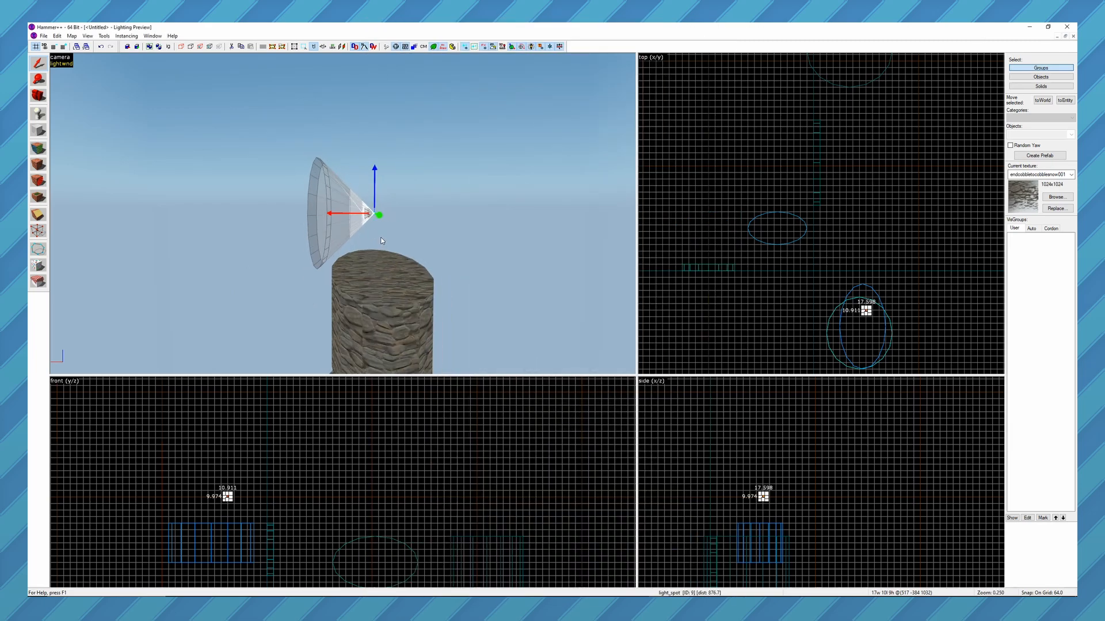
key(z)
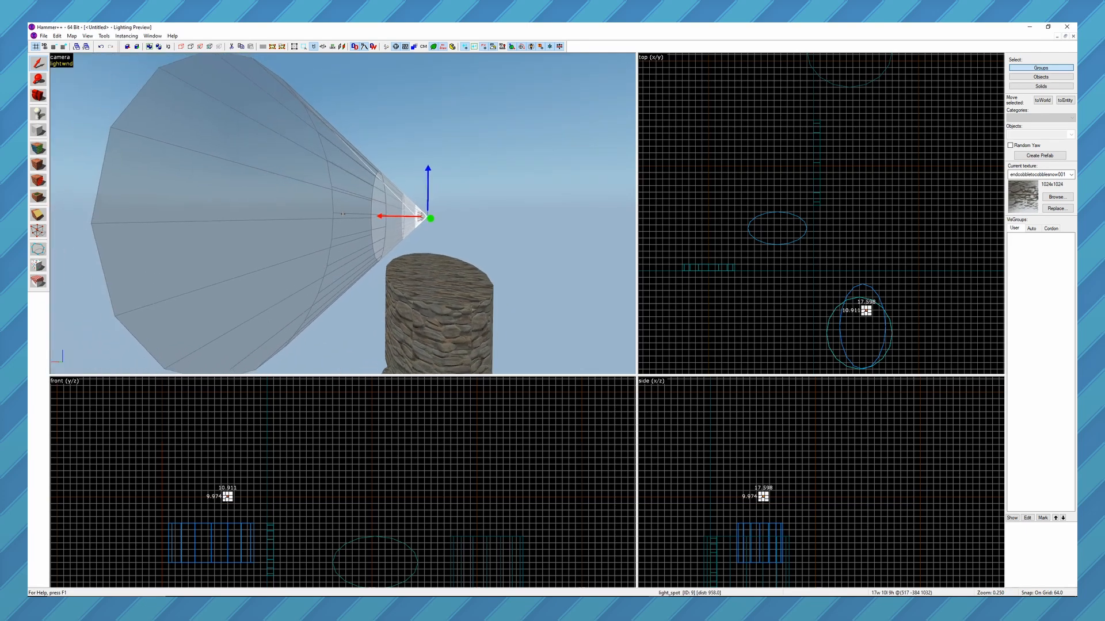
scroll(343, 214, down, 4)
key(z)
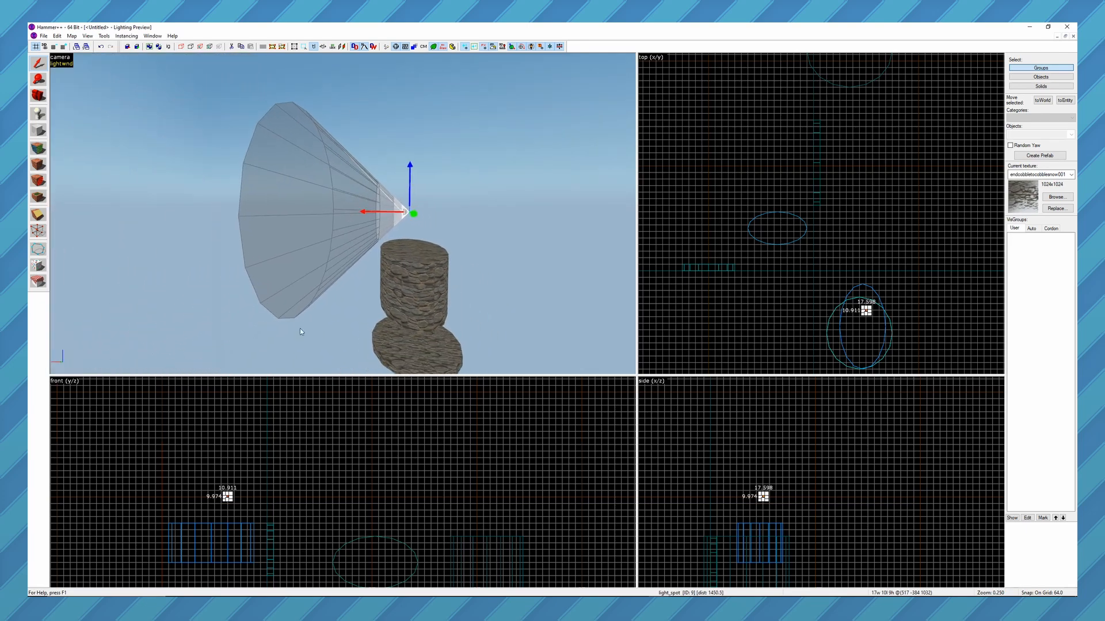
Step: Set the light_spot cone multiplier back to 5, apply it, and view the spotlight's cone in 3D
click(103, 36)
click(127, 290)
click(688, 79)
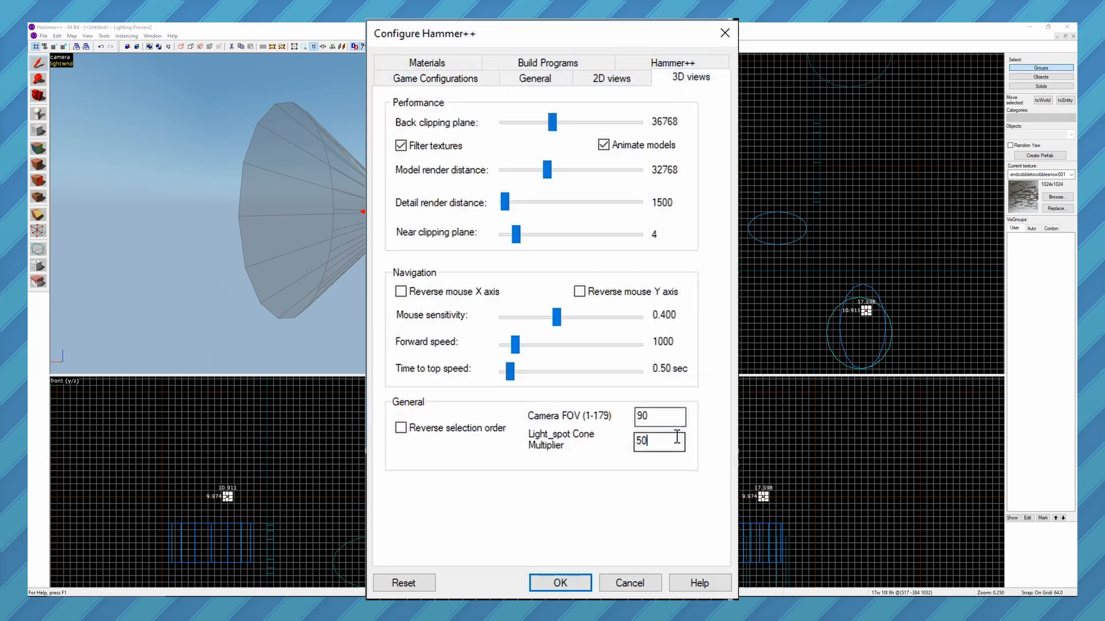
click(659, 442)
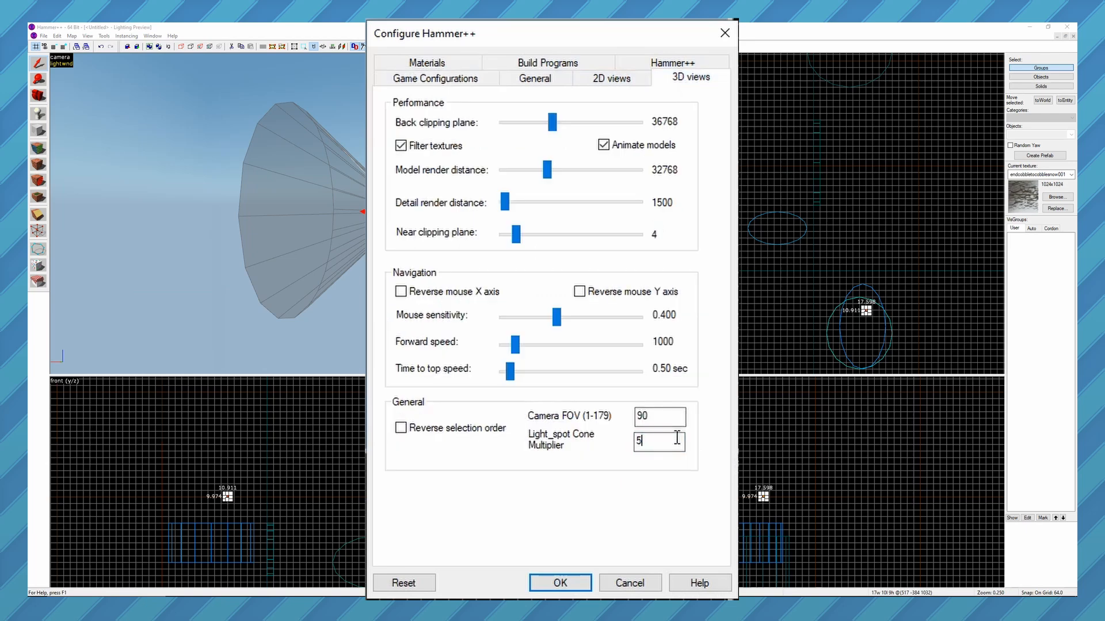
click(570, 583)
key(w)
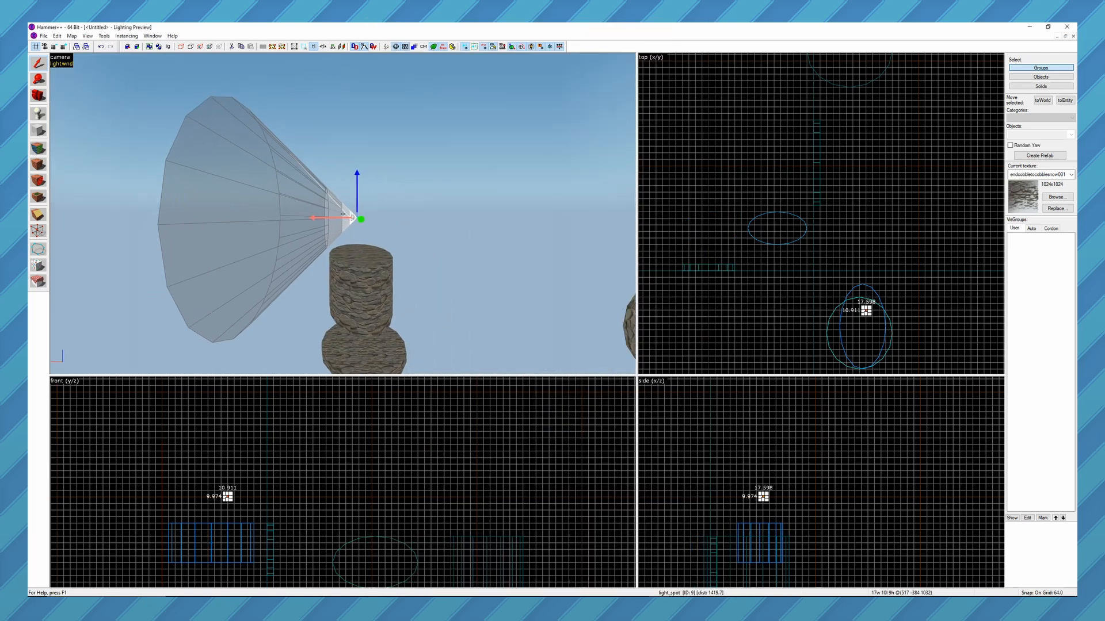
scroll(343, 217, down, 5)
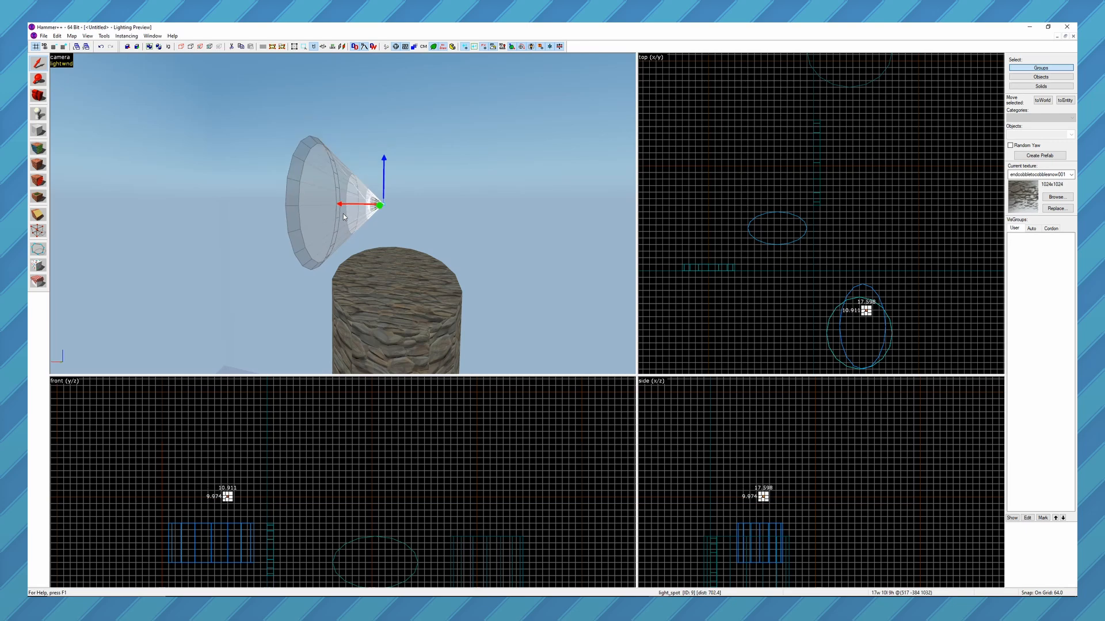
Step: Open the options and review the materials and build program settings for the Team Fortress 2 configuration
click(104, 36)
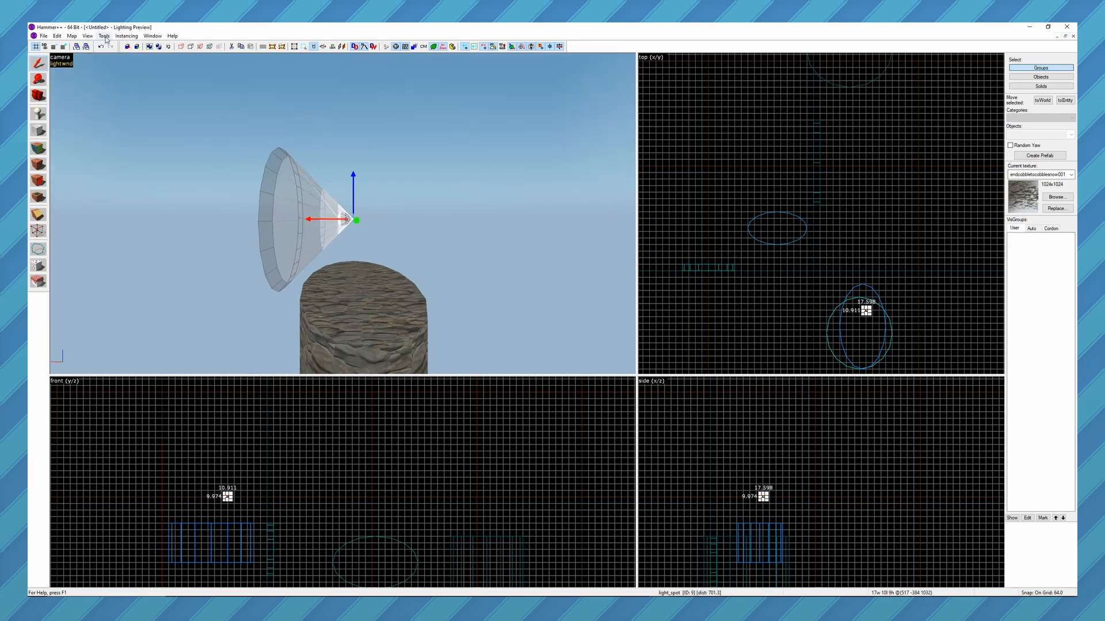
click(166, 290)
click(691, 78)
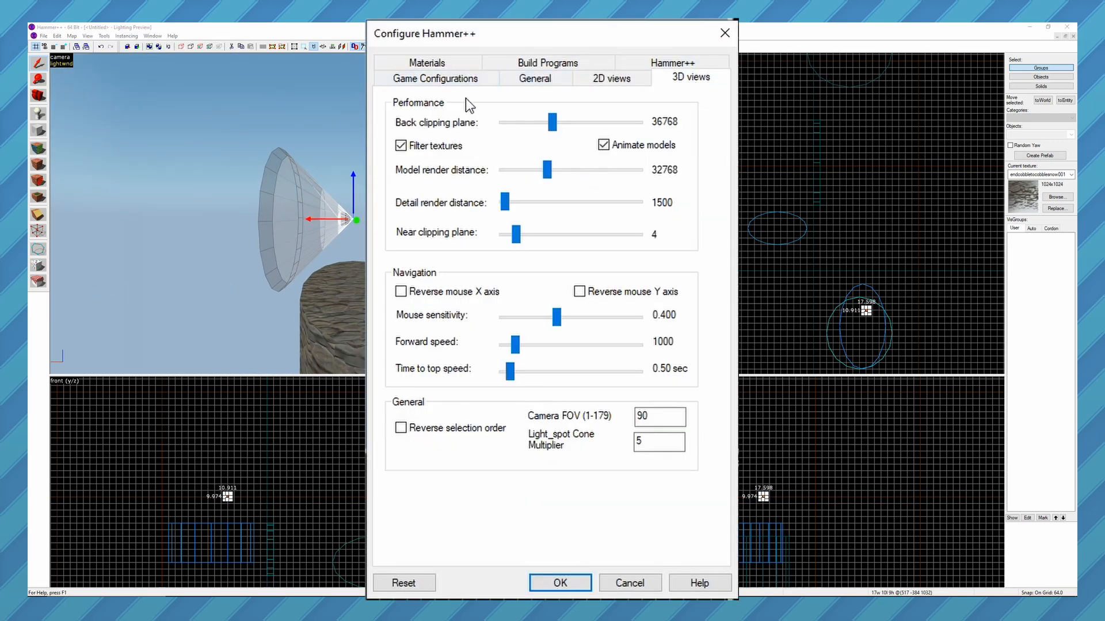
click(444, 67)
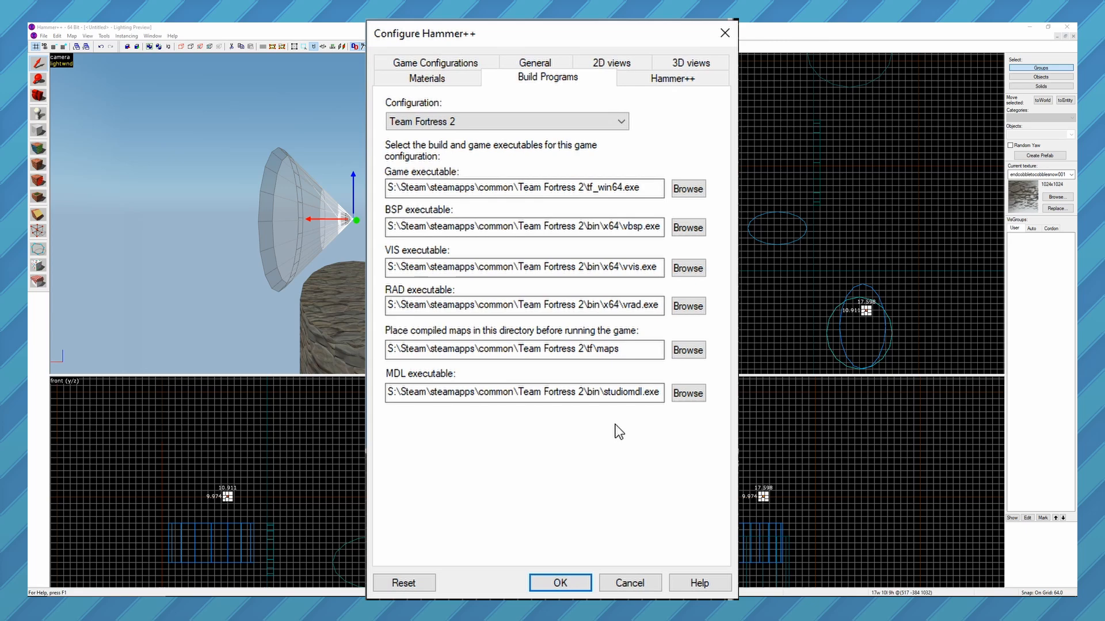
Step: Enable showing the camera in 2D views in the Hammer++ options and apply the change
click(683, 81)
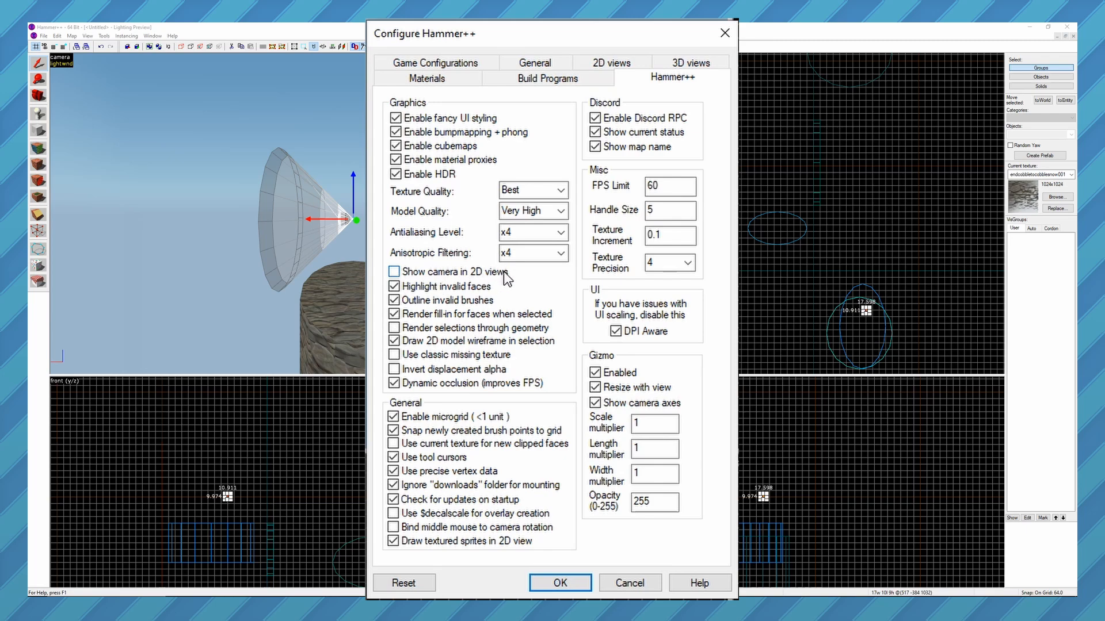
click(396, 273)
click(554, 583)
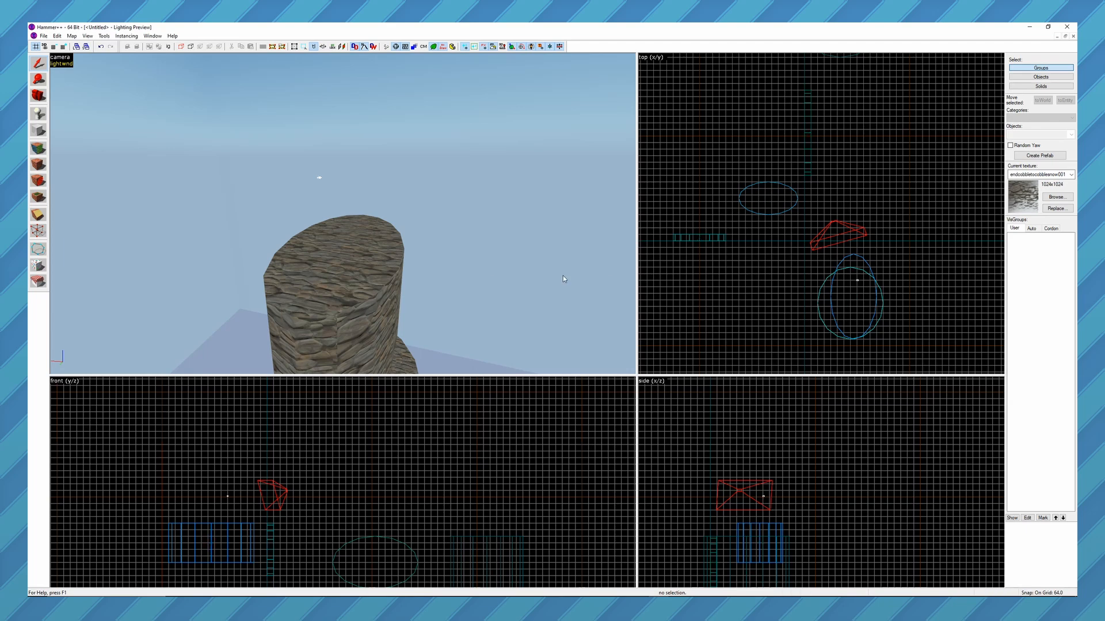
Step: Fly around the cylinders in 3D and examine how the camera outline moves in the 2D views
key(z)
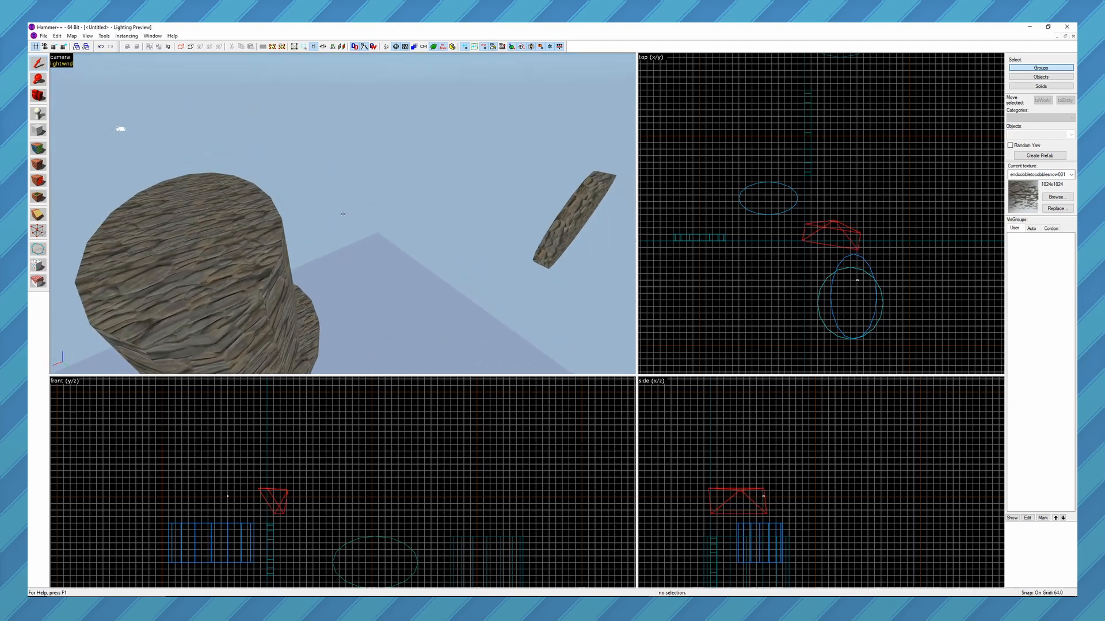
key(a)
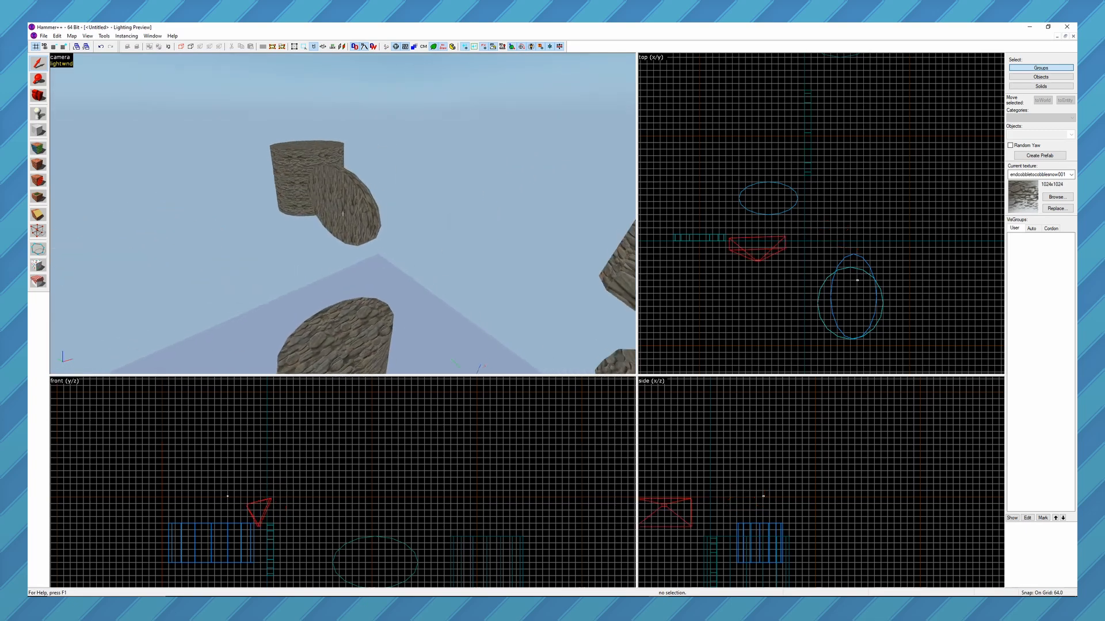
key(w)
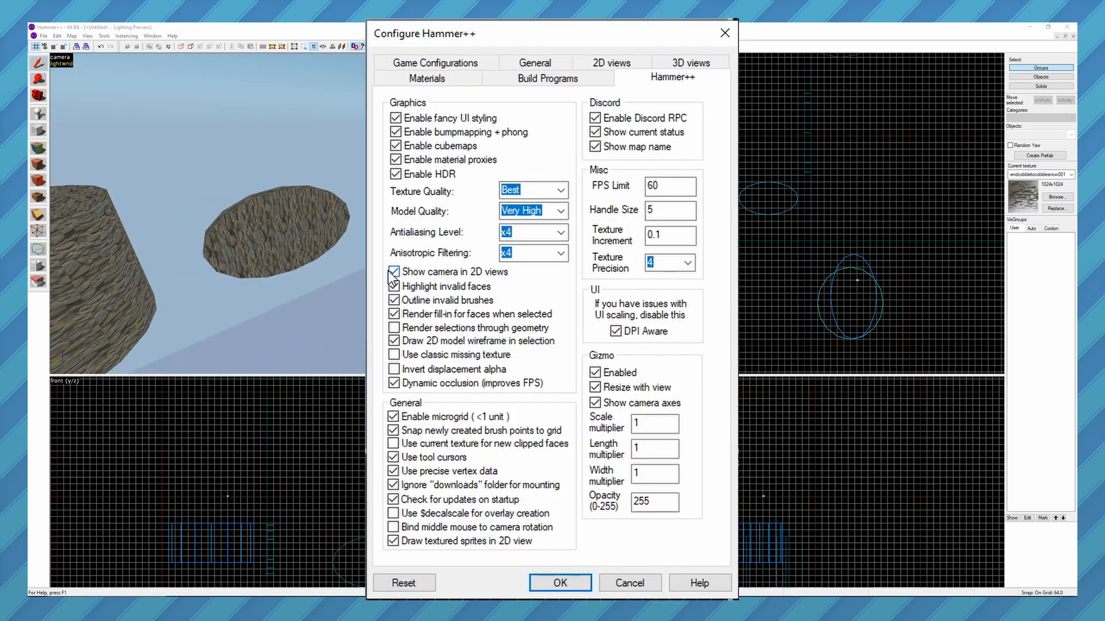
Step: Disable showing the camera in 2D views, enable rendering selections through geometry, and apply the options
click(393, 272)
click(395, 328)
click(564, 586)
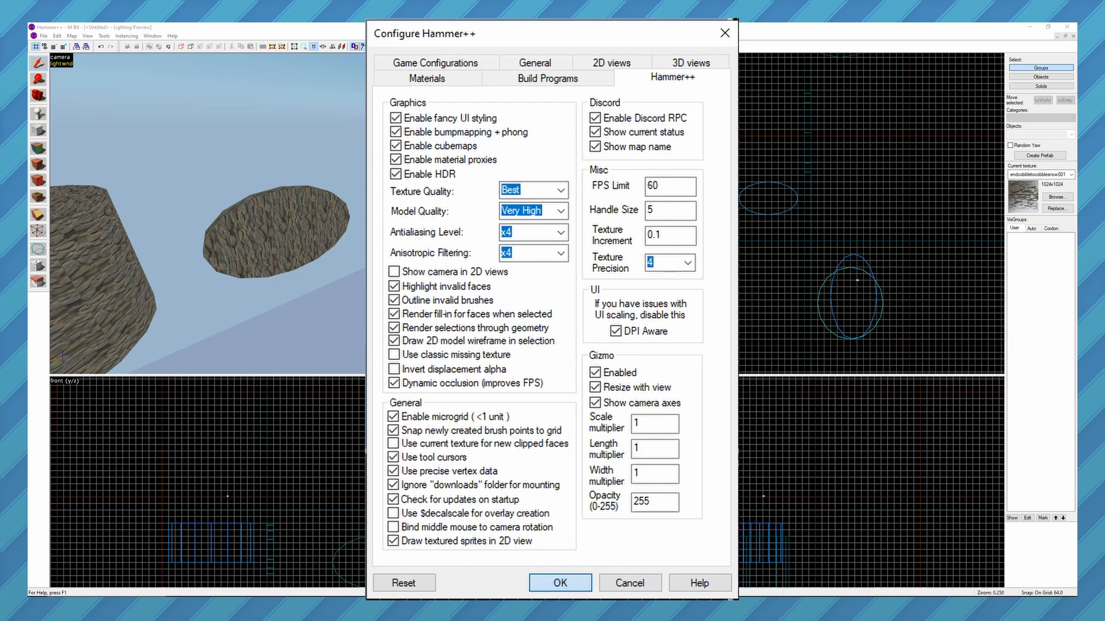
Step: Select the thin upright 832 × 512 disc in the 3D view
key(z)
key(w)
key(z)
click(420, 239)
Step: Fly behind the large cylinder and examine how the selected disc is drawn through it
key(z)
key(a)
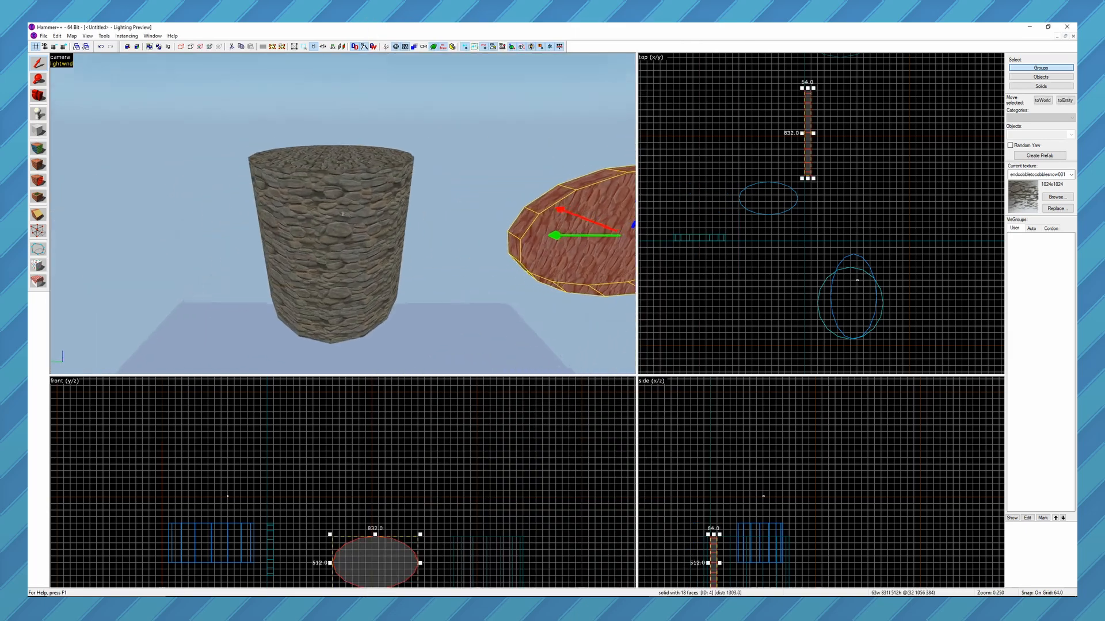
key(s)
key(d)
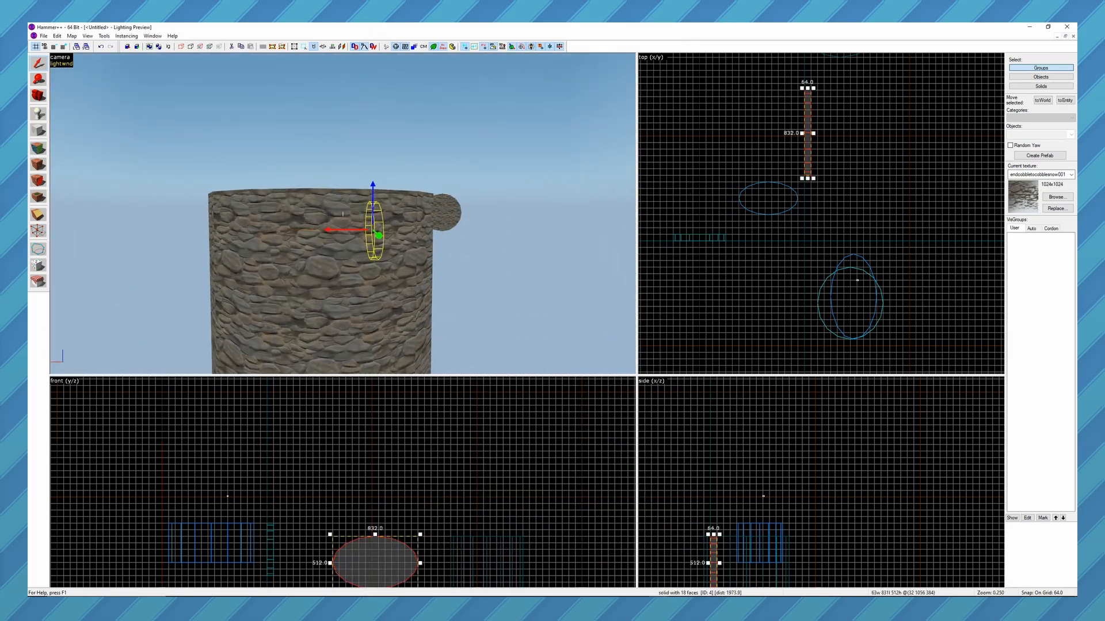
key(a)
key(a)
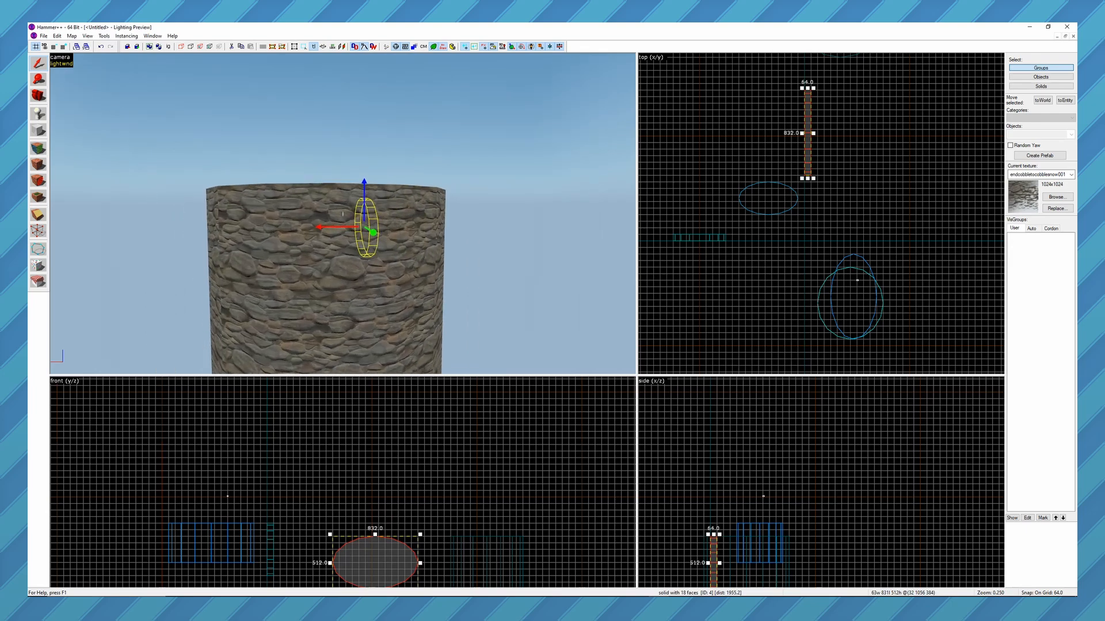
key(z)
Step: Disable rendering selections through geometry, apply the options, and fly around the cylinder to view the selected disc
click(104, 36)
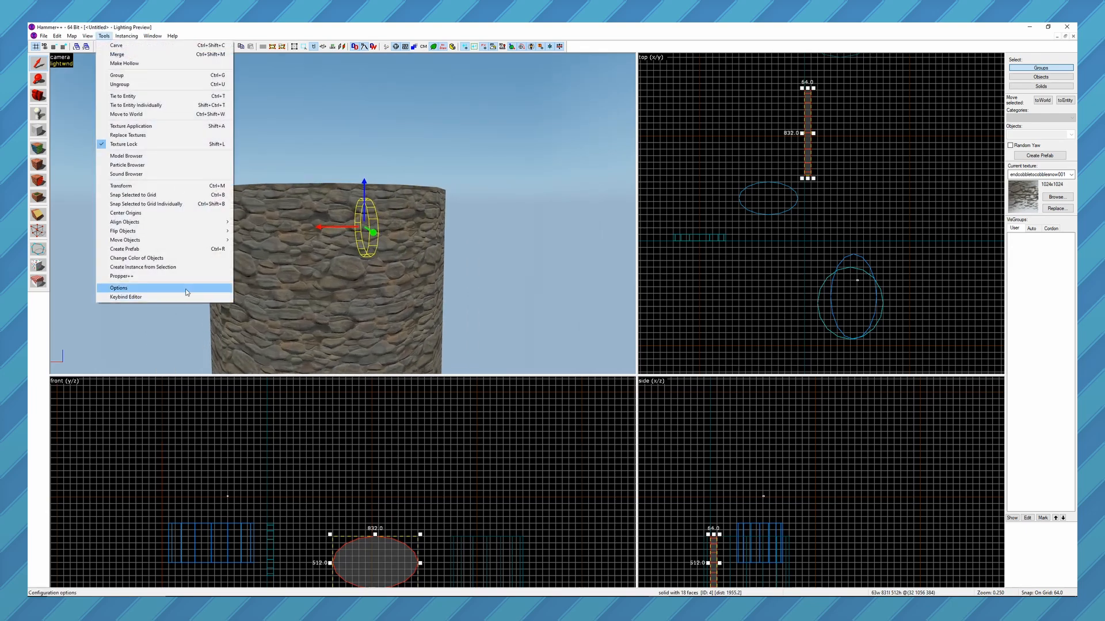
click(173, 291)
click(687, 62)
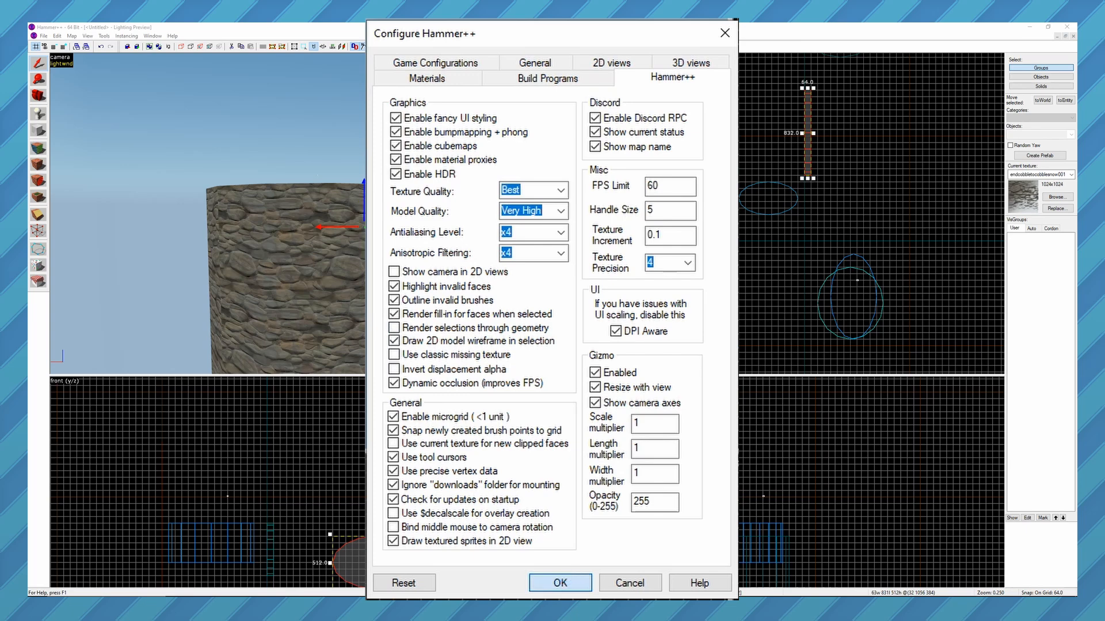
click(560, 582)
key(a)
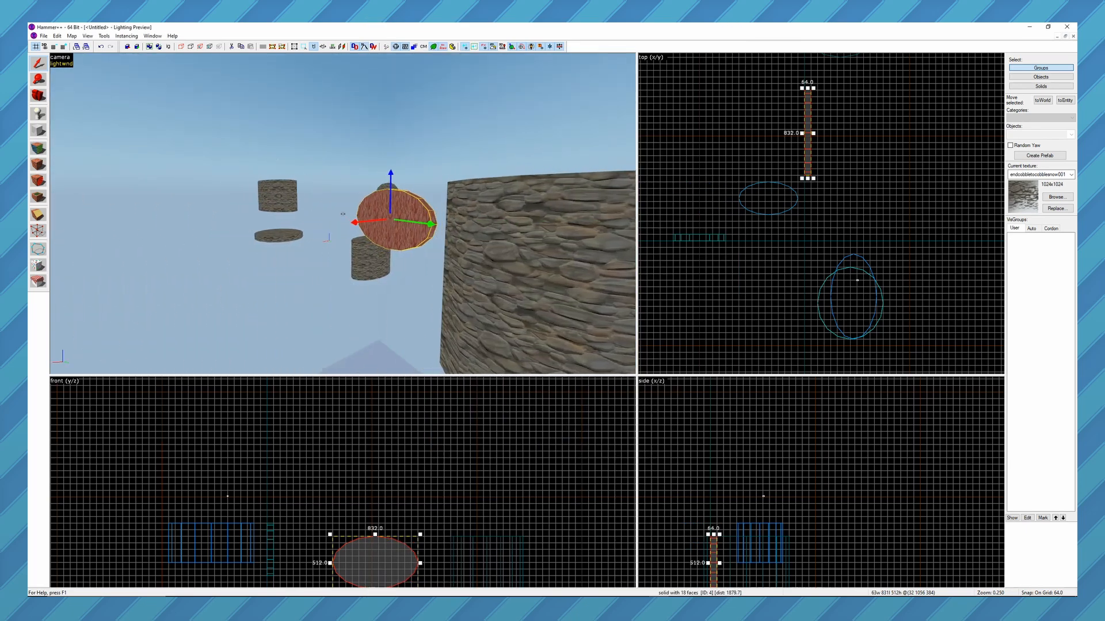
key(d)
key(w)
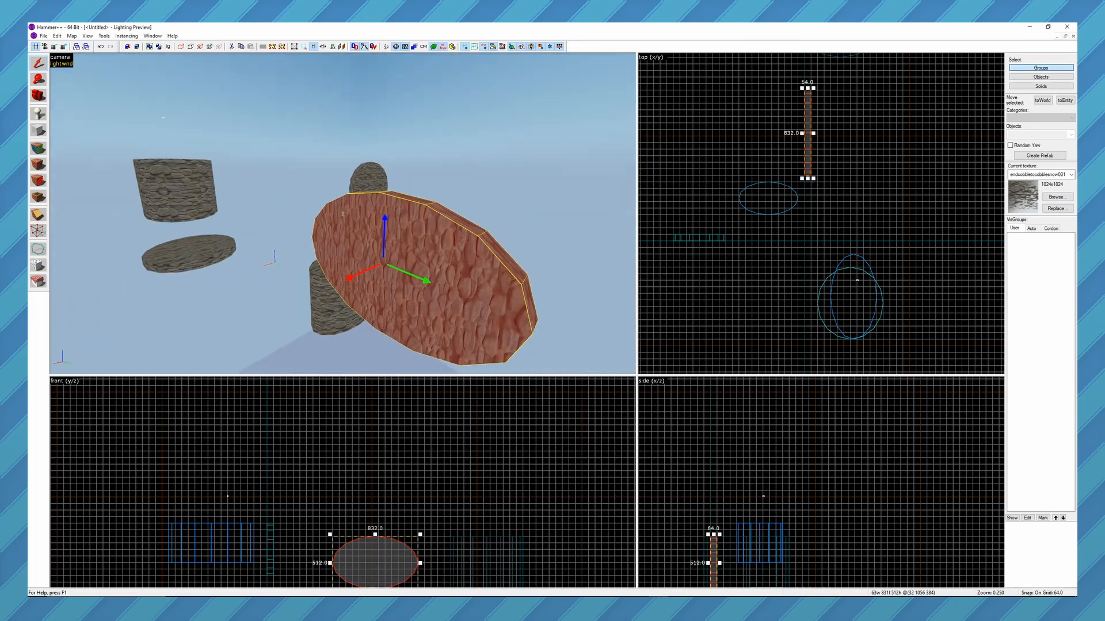
Step: Review the Hammer++ options for graphics, general behaviour, Discord, misc, UI and gizmo, and close the configuration with OK
key(z)
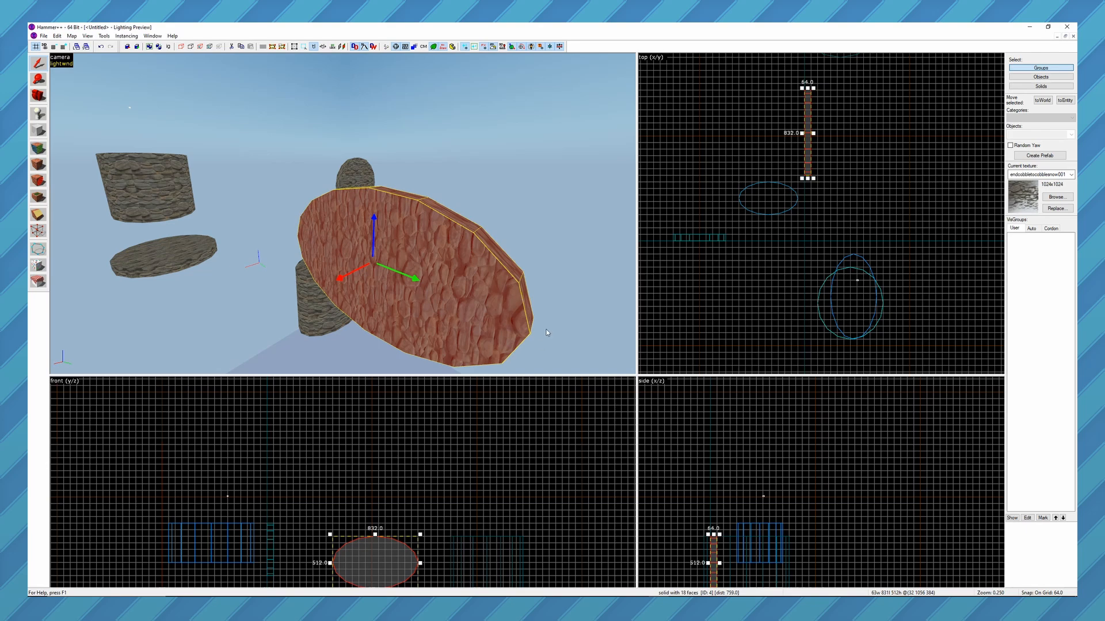
click(105, 36)
click(117, 295)
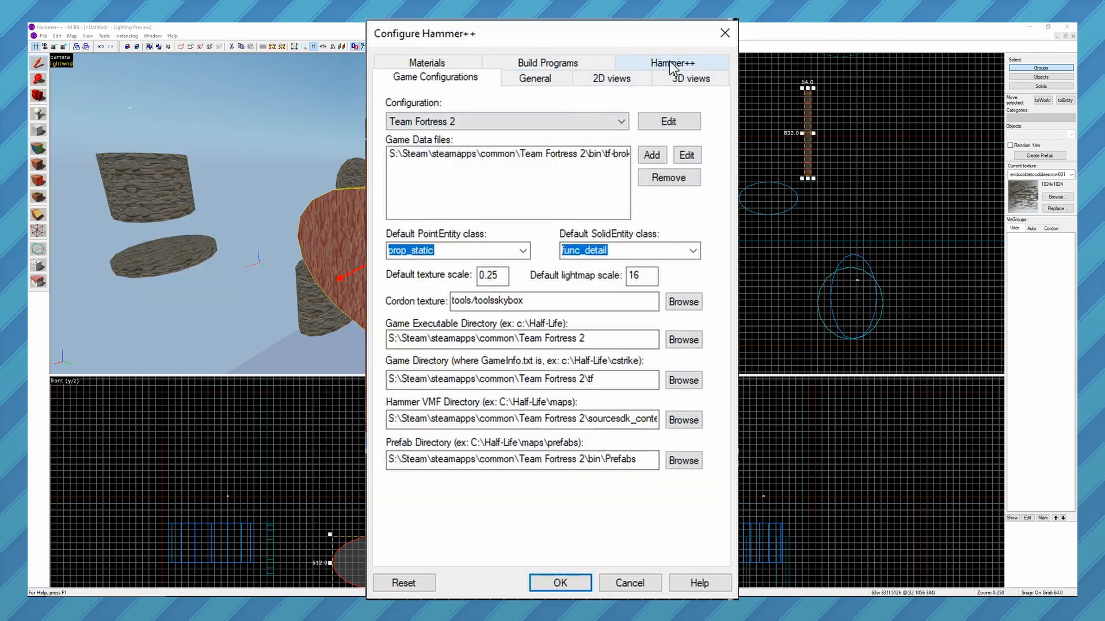
click(673, 61)
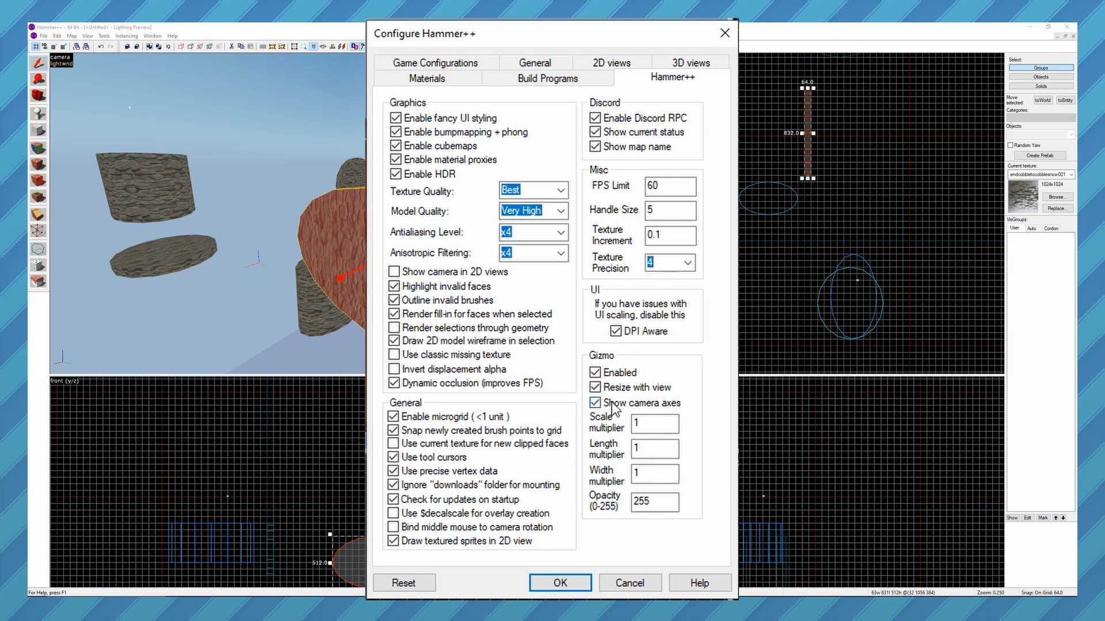
click(560, 583)
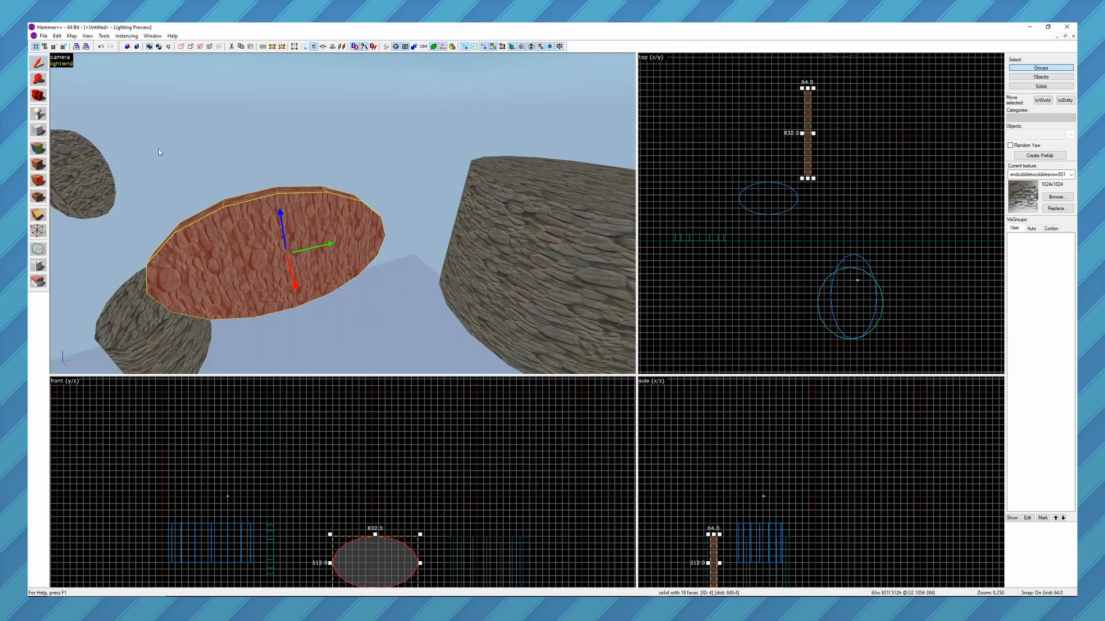
Step: Open the Keybind Editor and look through the list of command bindings from its beginning
click(103, 36)
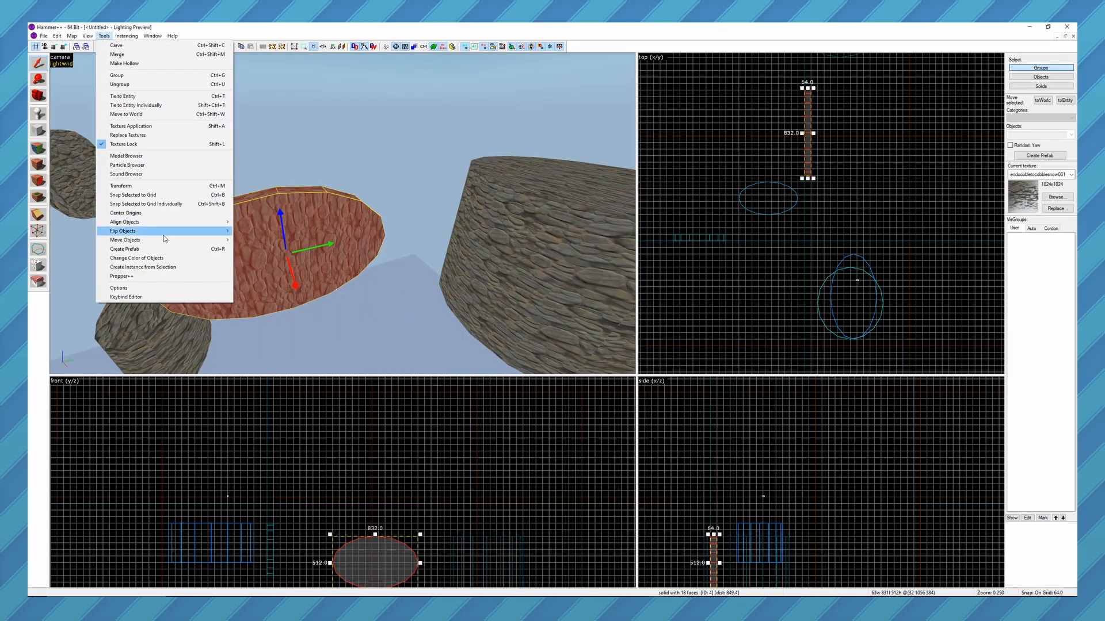
click(118, 298)
drag(925, 110, 920, 63)
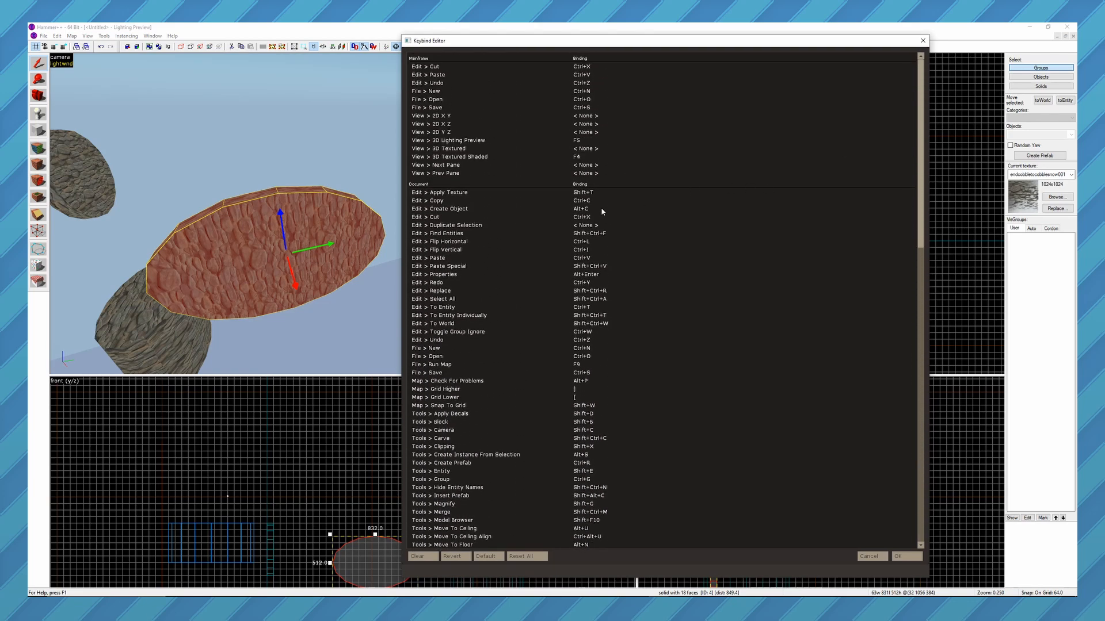